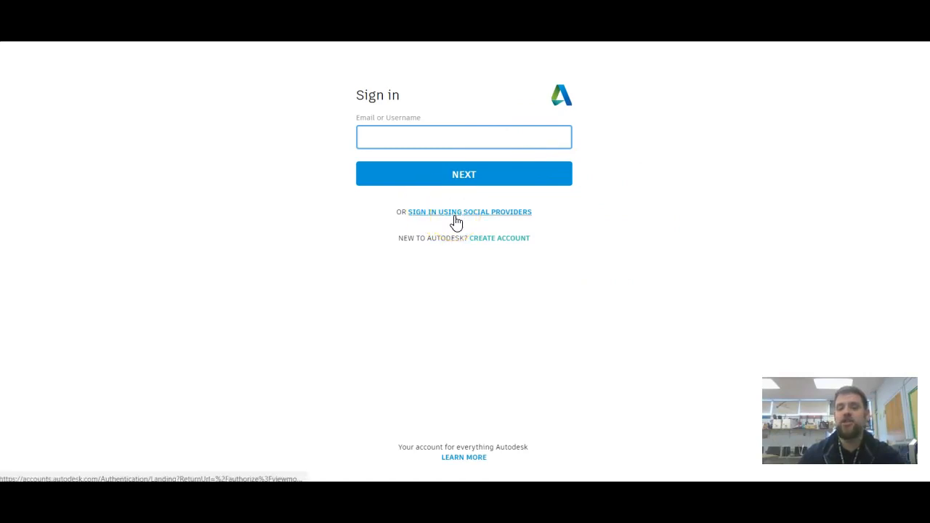
# - Sign in through the Google social provider with the first listed account and create a new 3D design
pyautogui.click(456, 222)
pyautogui.click(511, 148)
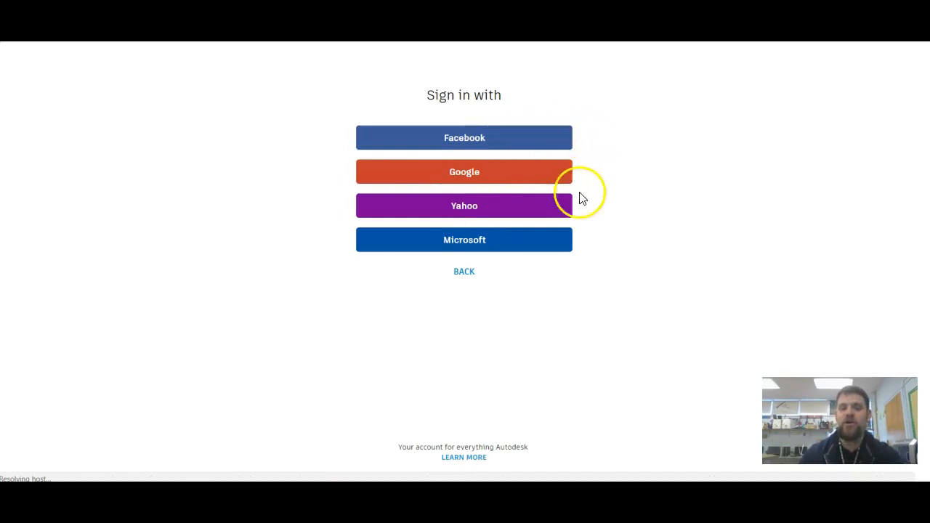
pyautogui.click(457, 178)
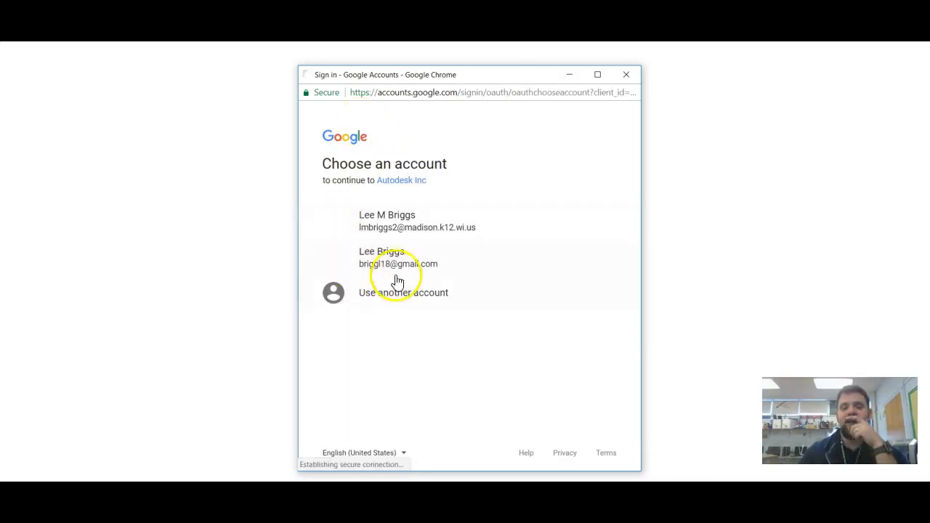
pyautogui.click(400, 230)
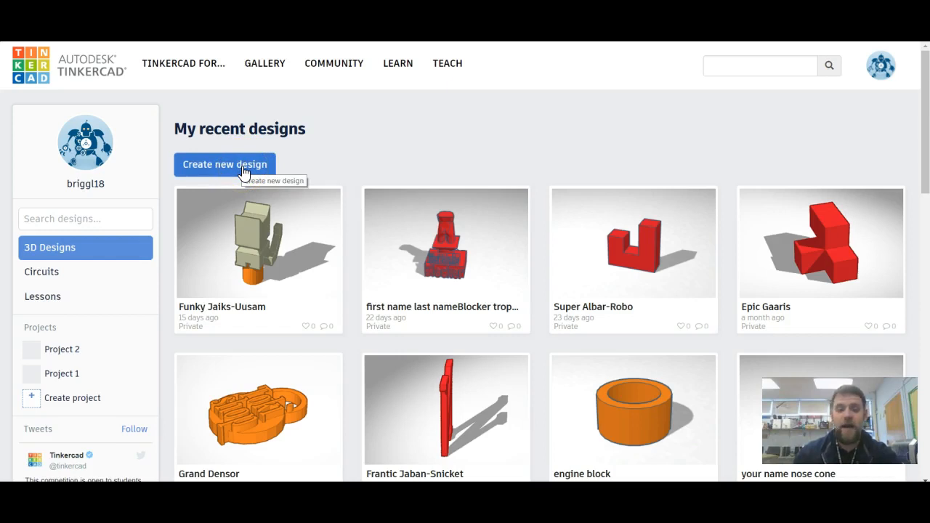
pyautogui.click(244, 173)
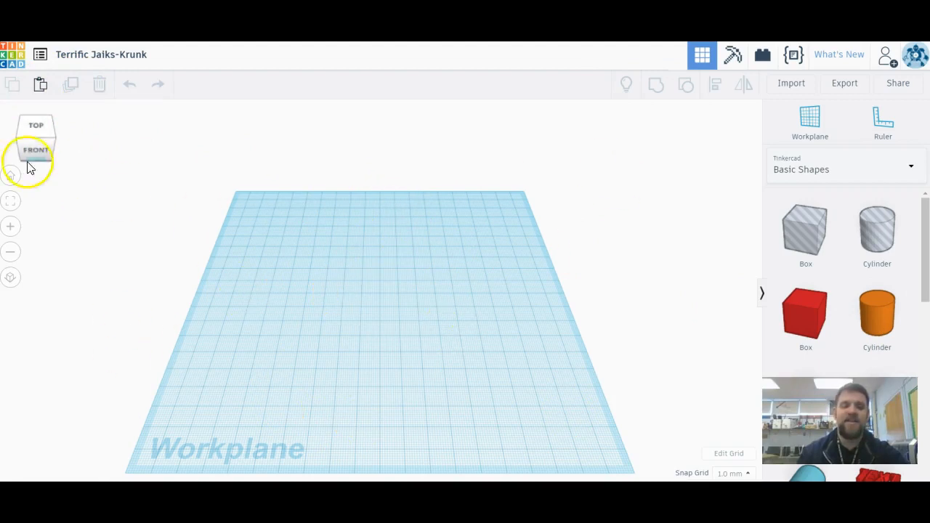
# - Examine the empty workplane from different angles and distances
pyautogui.moveTo(31, 150)
pyautogui.mouseDown()
pyautogui.moveTo(60, 151)
pyautogui.moveTo(37, 147)
pyautogui.moveTo(47, 161)
pyautogui.moveTo(42, 147)
pyautogui.mouseUp()
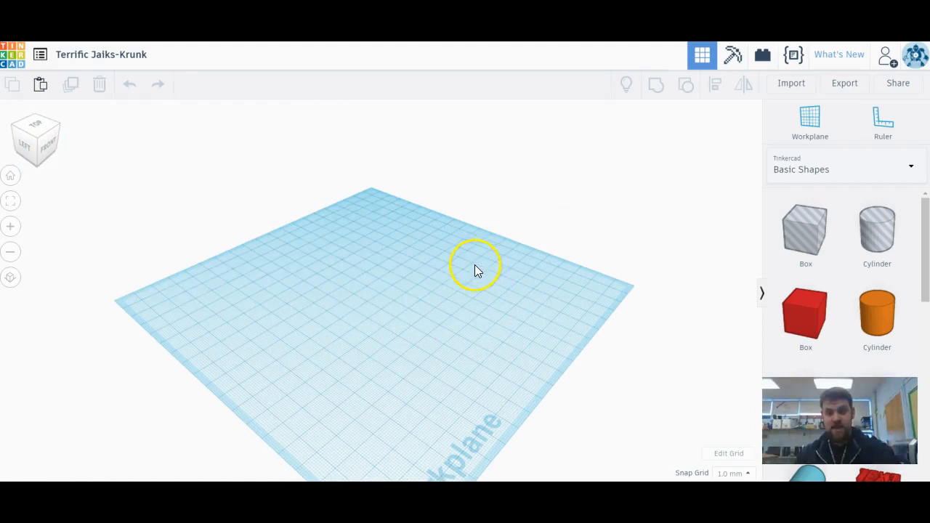
pyautogui.moveTo(492, 308); pyautogui.dragTo(473, 292, button='right')
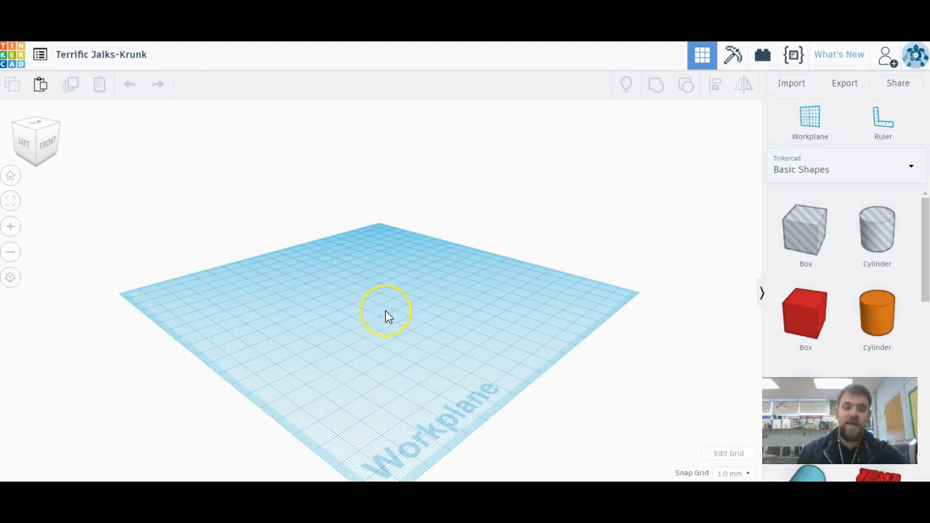
pyautogui.scroll(5, 385, 310)
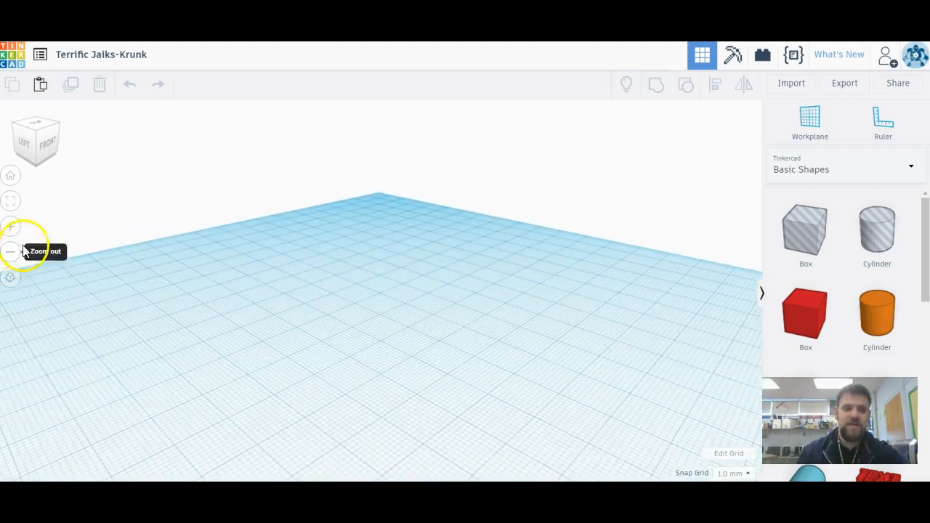
pyautogui.click(10, 226)
pyautogui.click(10, 251)
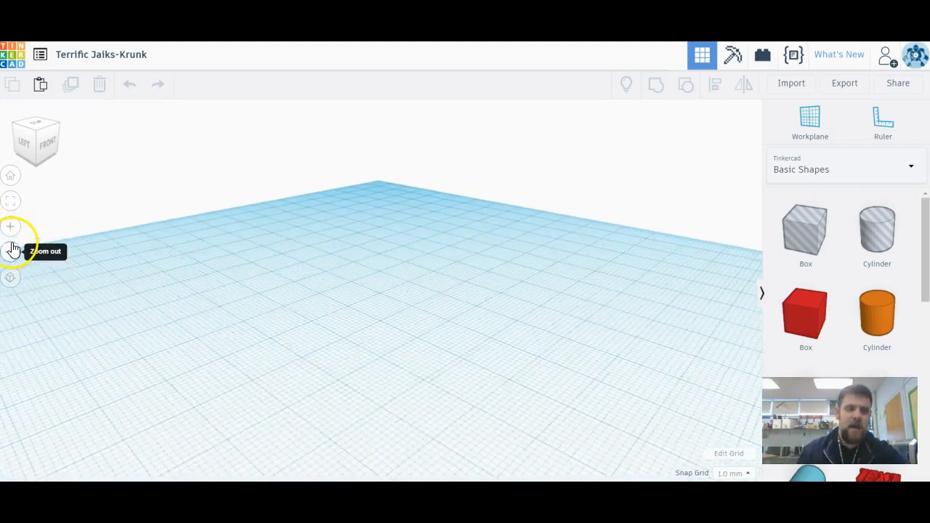
pyautogui.scroll(-2, 299, 409)
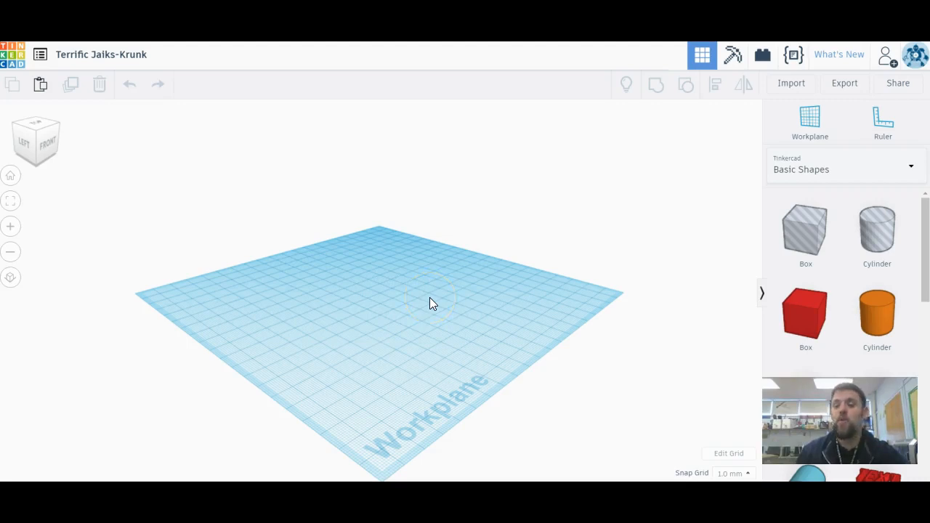
pyautogui.scroll(5, 439, 326)
pyautogui.scroll(-3, 439, 327)
pyautogui.scroll(3, 439, 327)
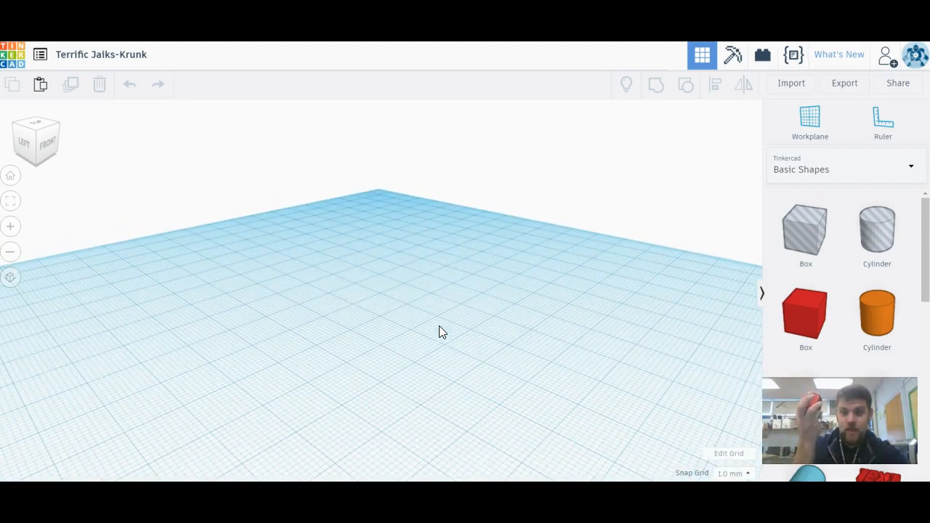
pyautogui.moveTo(438, 256); pyautogui.dragTo(419, 264, button='right')
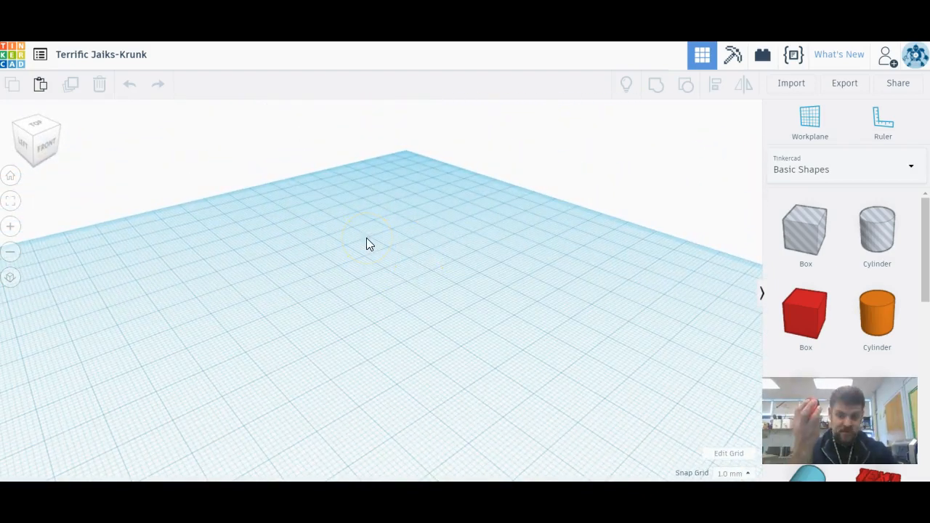
pyautogui.scroll(1, 366, 238)
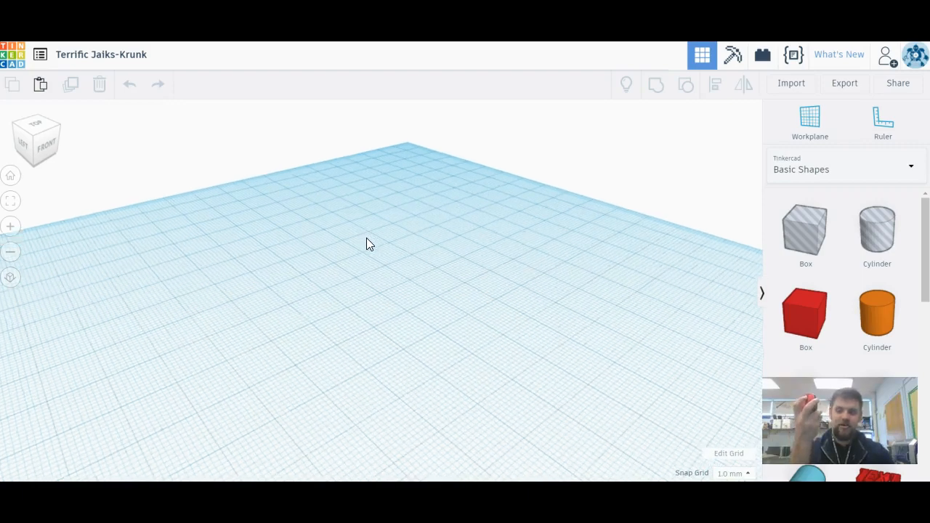
pyautogui.moveTo(367, 236); pyautogui.dragTo(428, 180, button='right')
pyautogui.scroll(-3, 428, 181)
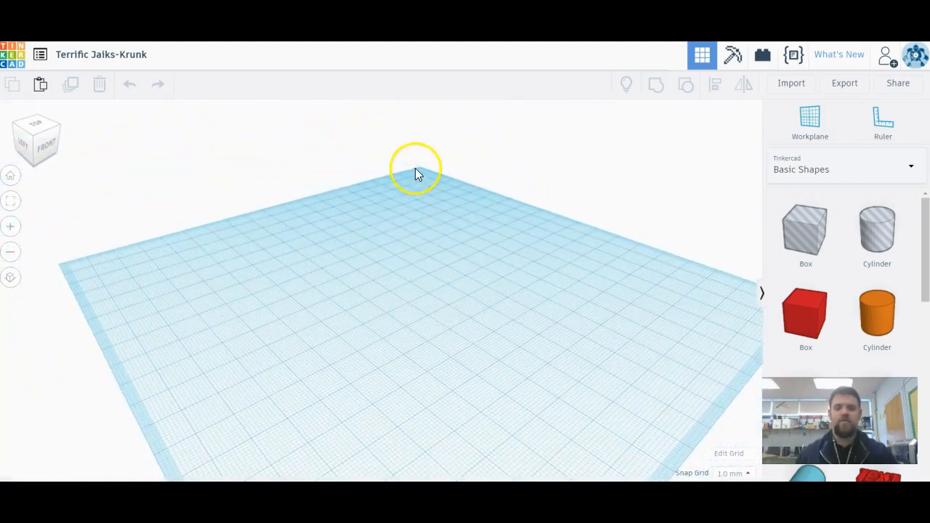
pyautogui.scroll(-1, 392, 164)
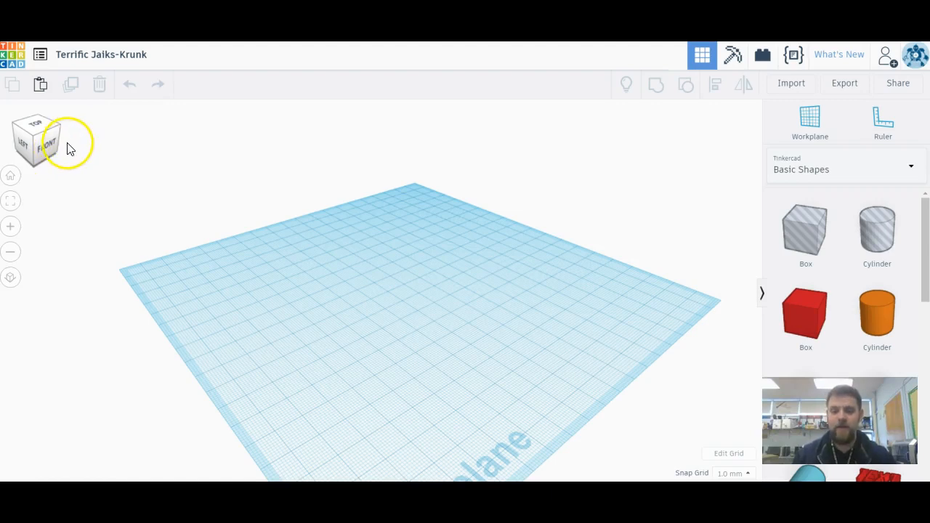
pyautogui.moveTo(35, 138); pyautogui.dragTo(43, 154)
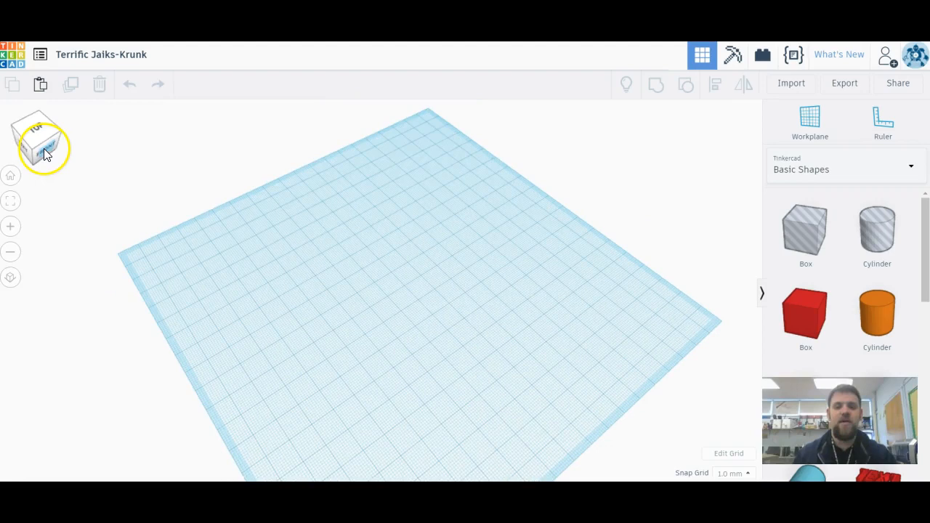
pyautogui.scroll(6, 458, 346)
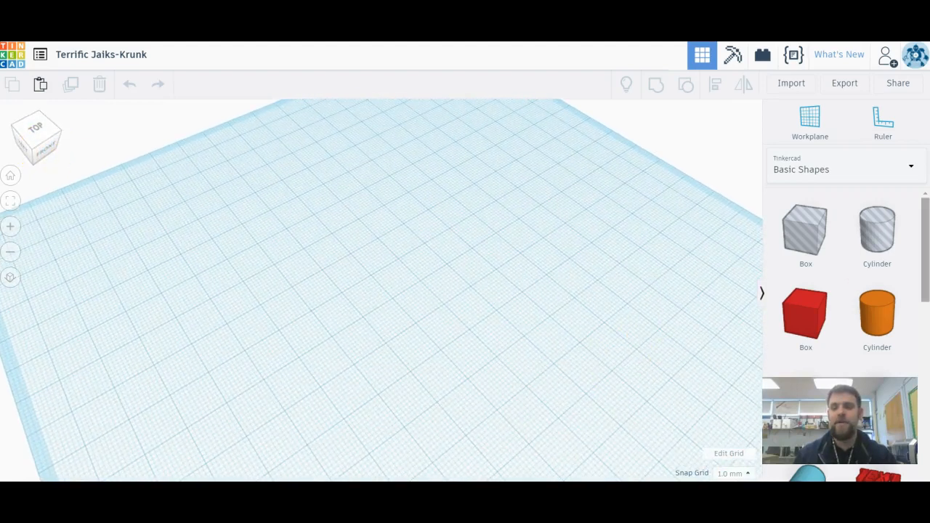
# - Place a solid red box from the Basic Shapes collection near the middle of the workplane
pyautogui.moveTo(918, 236); pyautogui.dragTo(916, 193)
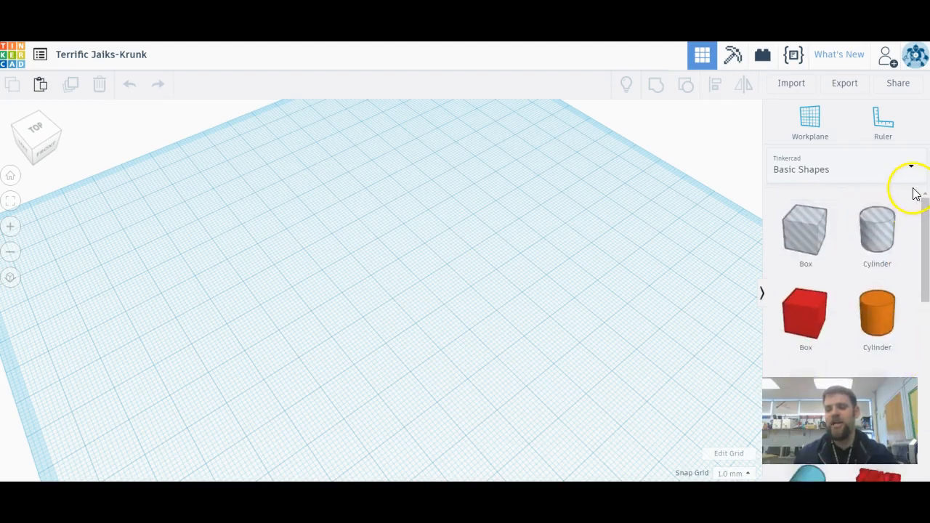
pyautogui.click(912, 172)
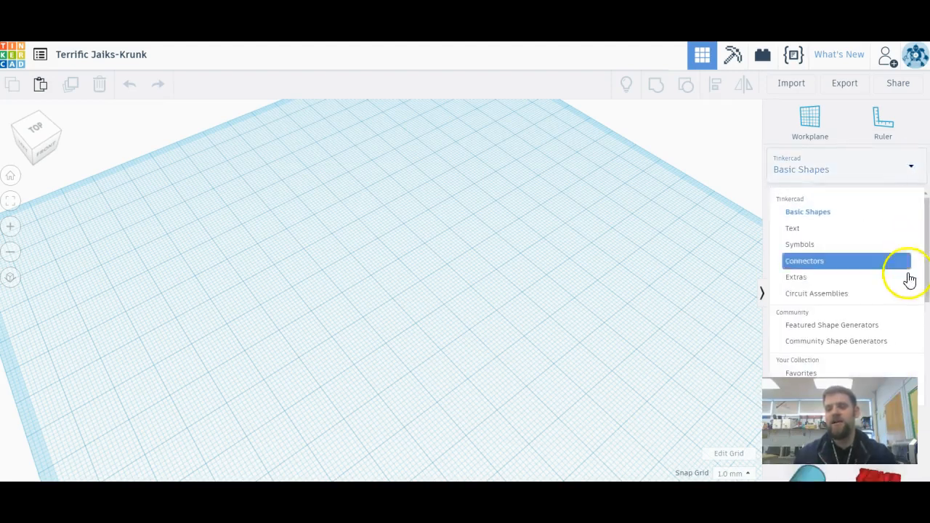
pyautogui.click(913, 173)
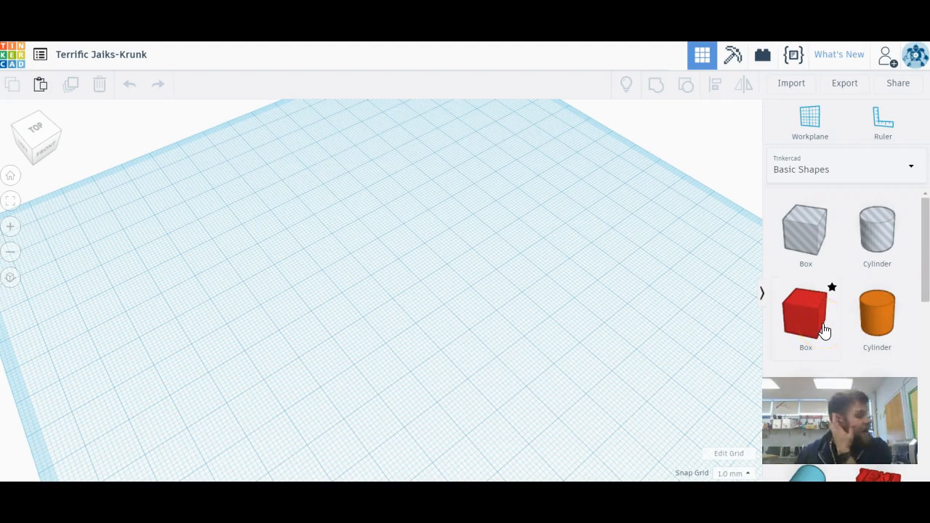
pyautogui.moveTo(805, 327); pyautogui.dragTo(387, 291)
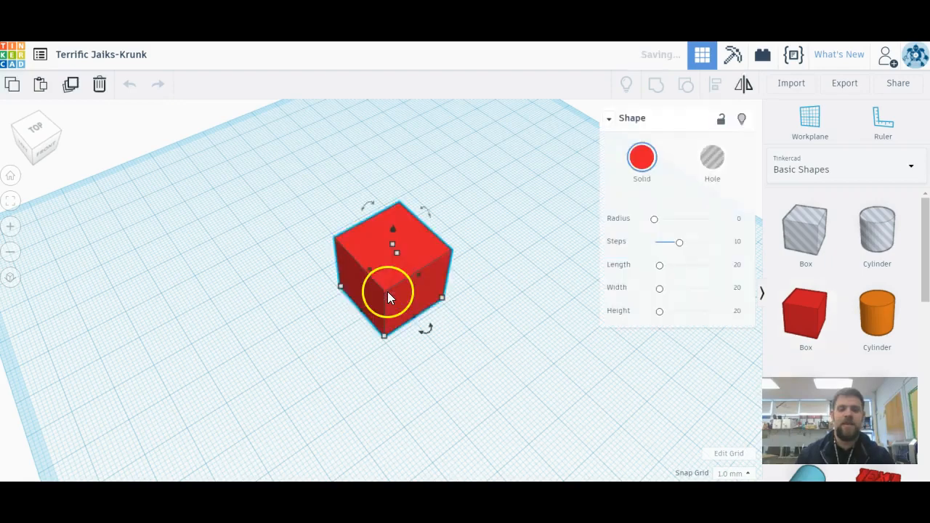
# - Resize the red box to a height of about 18 mm and a base of about 24 by 22 mm
pyautogui.click(44, 148)
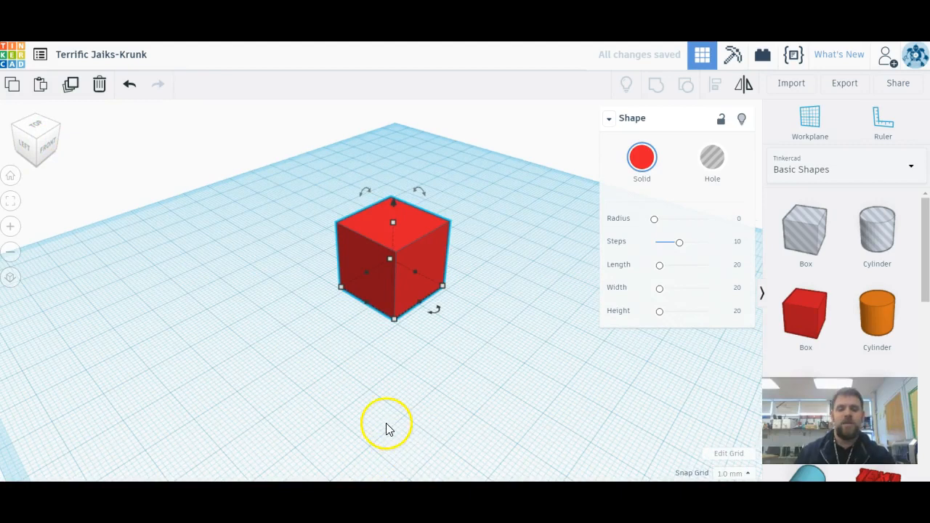
pyautogui.scroll(4, 401, 351)
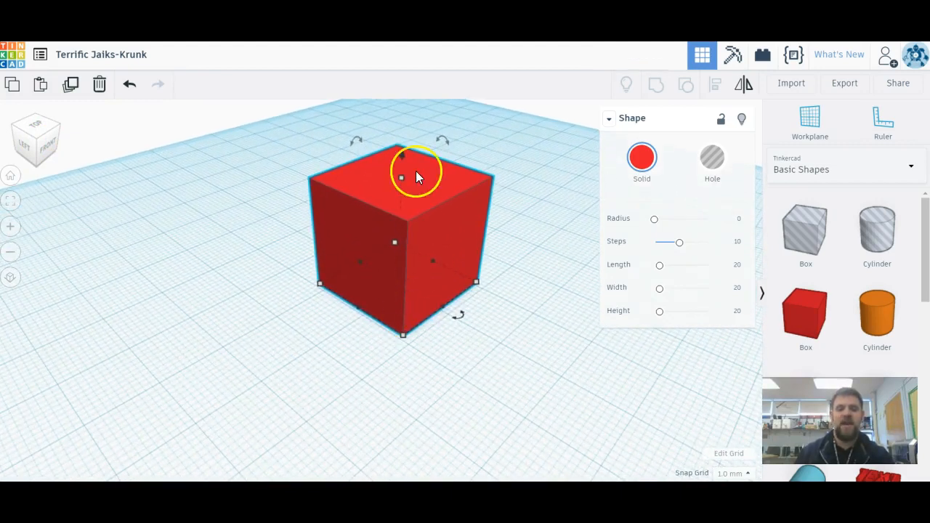
pyautogui.moveTo(402, 177)
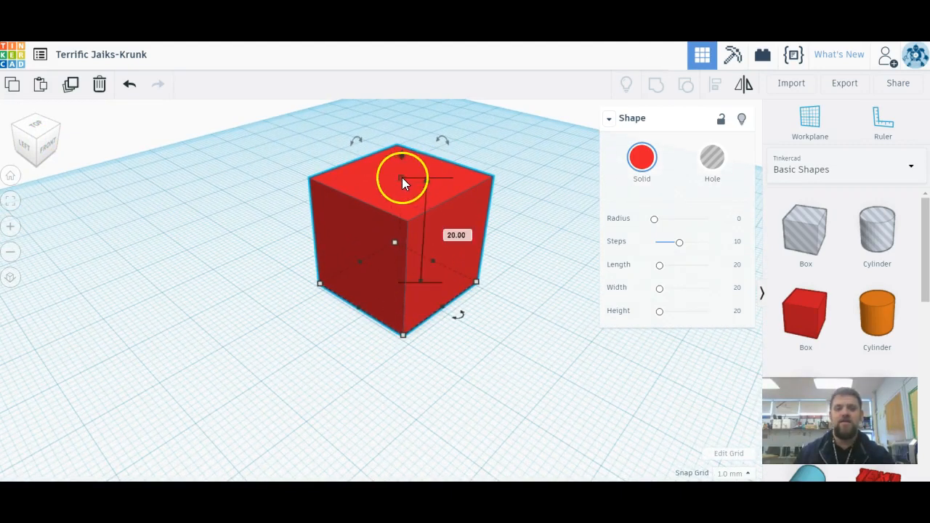
pyautogui.moveTo(401, 178)
pyautogui.mouseDown()
pyautogui.moveTo(400, 210)
pyautogui.moveTo(404, 190)
pyautogui.mouseUp()
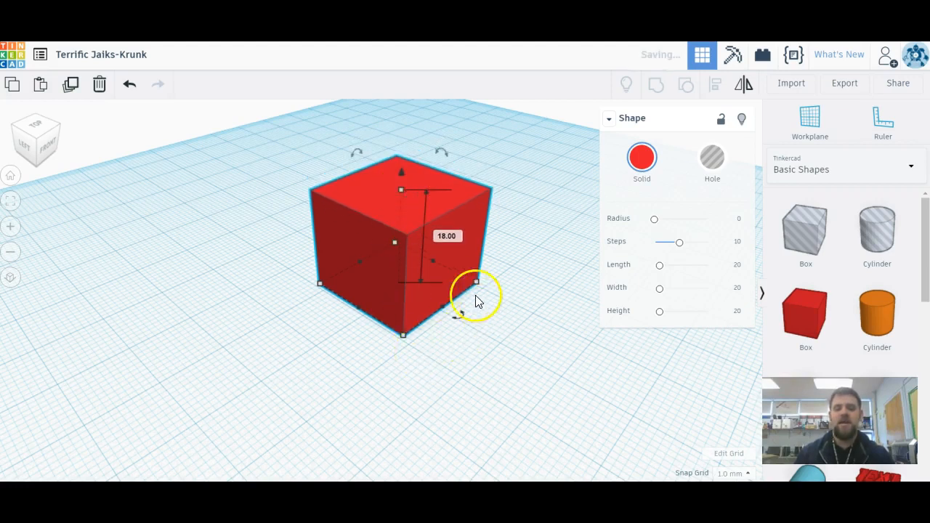
pyautogui.moveTo(477, 287)
pyautogui.moveTo(477, 287); pyautogui.dragTo(501, 286)
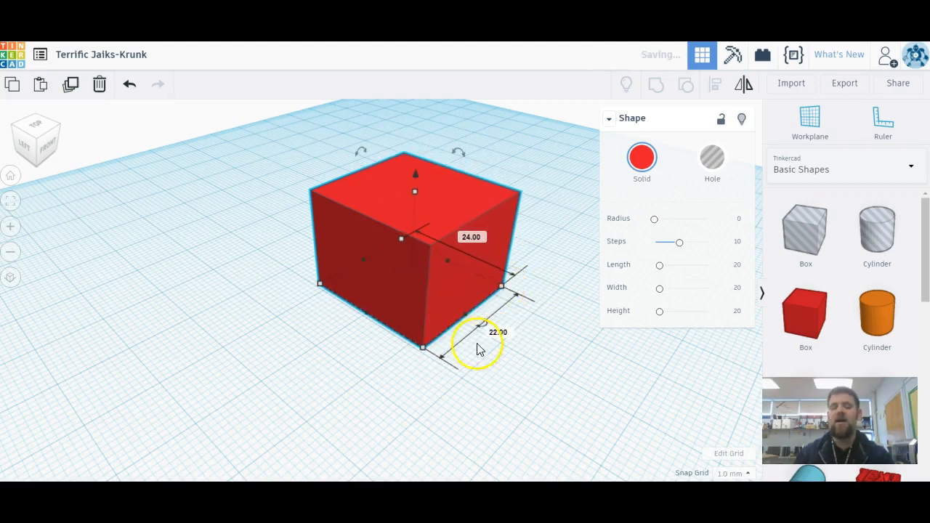
# - Raise the red box above the workplane, lower it back down and deselect it
pyautogui.click(417, 250)
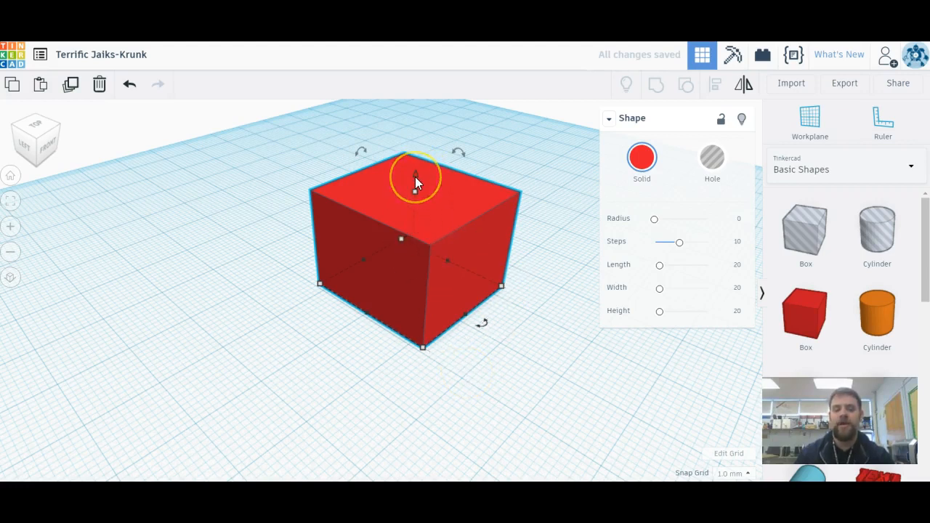
pyautogui.moveTo(414, 176); pyautogui.dragTo(425, 156)
pyautogui.moveTo(431, 172)
pyautogui.mouseDown()
pyautogui.moveTo(430, 161)
pyautogui.moveTo(431, 175)
pyautogui.mouseUp()
pyautogui.click(507, 274)
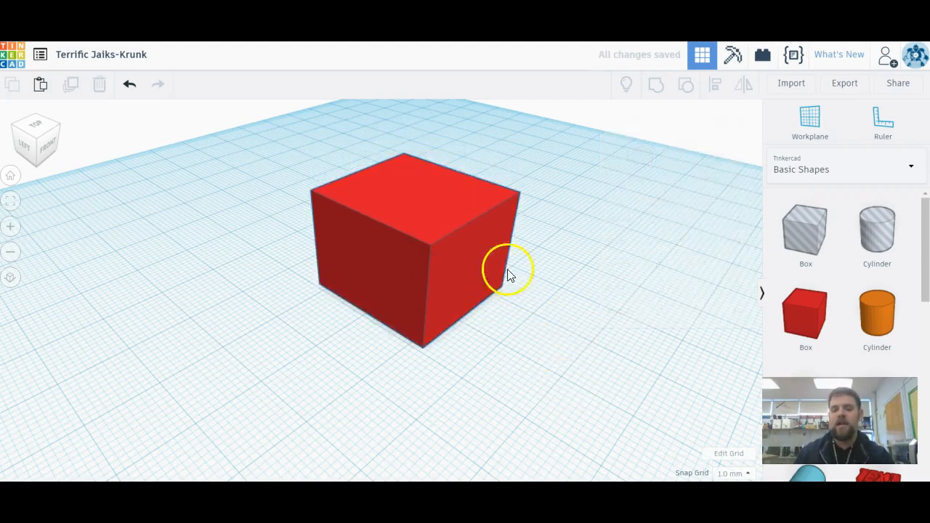
# - Select the red box and nudge it across the workplane in all four directions in small grid steps
pyautogui.click(464, 266)
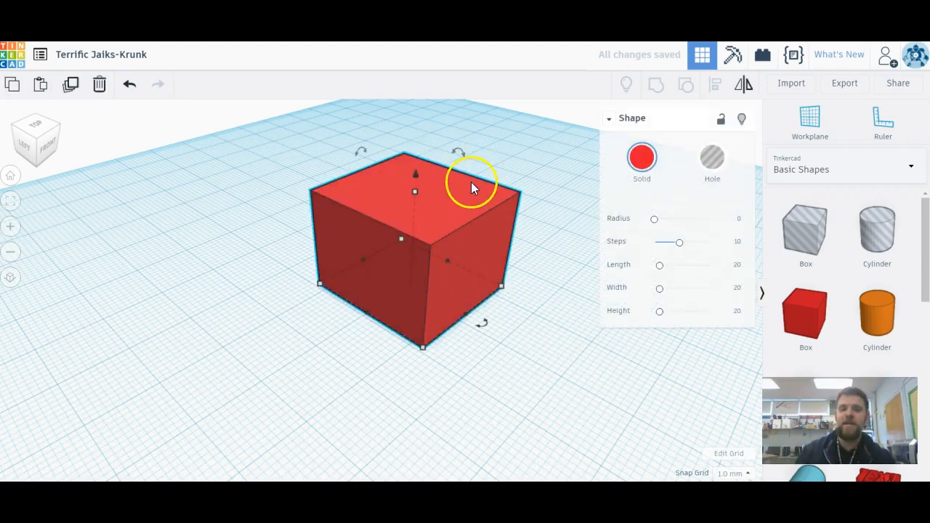
pyautogui.press('Right')
pyautogui.press('Right')
pyautogui.press('Right')
pyautogui.press('Right')
pyautogui.press('Right')
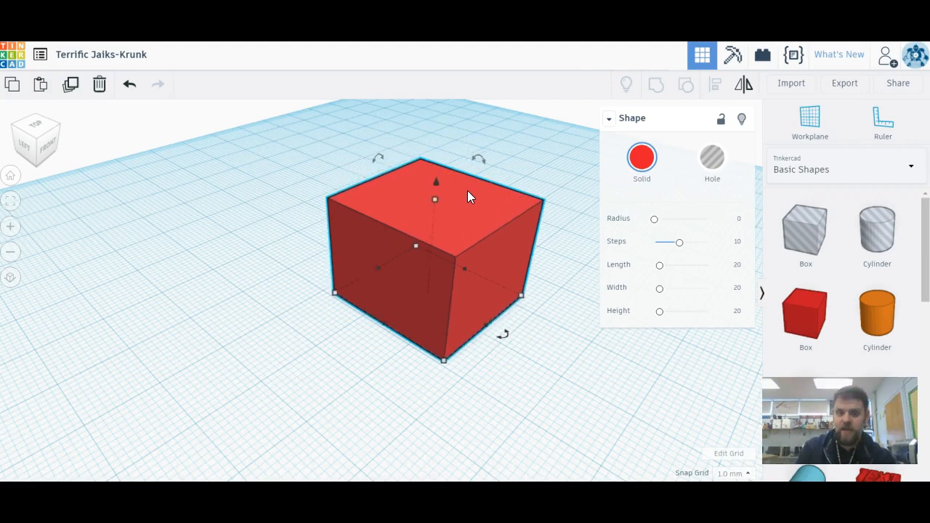
pyautogui.press('Down')
pyautogui.press('Down')
pyautogui.press('Down')
pyautogui.press('Down')
pyautogui.press('Left')
pyautogui.press('Left')
pyautogui.press('Left')
pyautogui.press('Left')
pyautogui.press('Up')
pyautogui.press('Up')
pyautogui.press('Right')
pyautogui.press('Right')
pyautogui.press('Down')
pyautogui.press('Left')
pyautogui.press('Up')
pyautogui.press('Up')
pyautogui.press('Up')
pyautogui.press('Left')
pyautogui.press('Left')
pyautogui.press('Down')
pyautogui.press('Down')
pyautogui.press('Down')
pyautogui.press('Right')
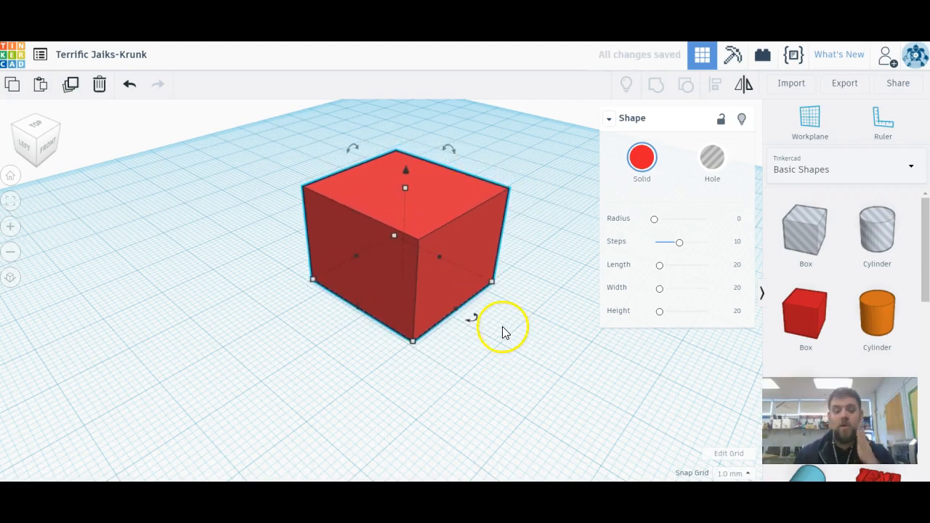
# - Resize the red box's base from its front corner to about 27 by 19 mm
pyautogui.click(31, 151)
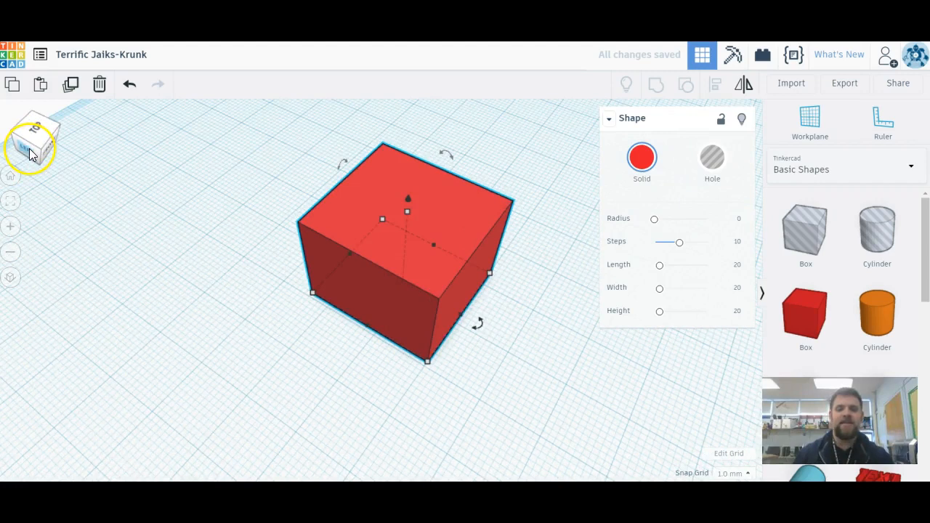
pyautogui.click(29, 152)
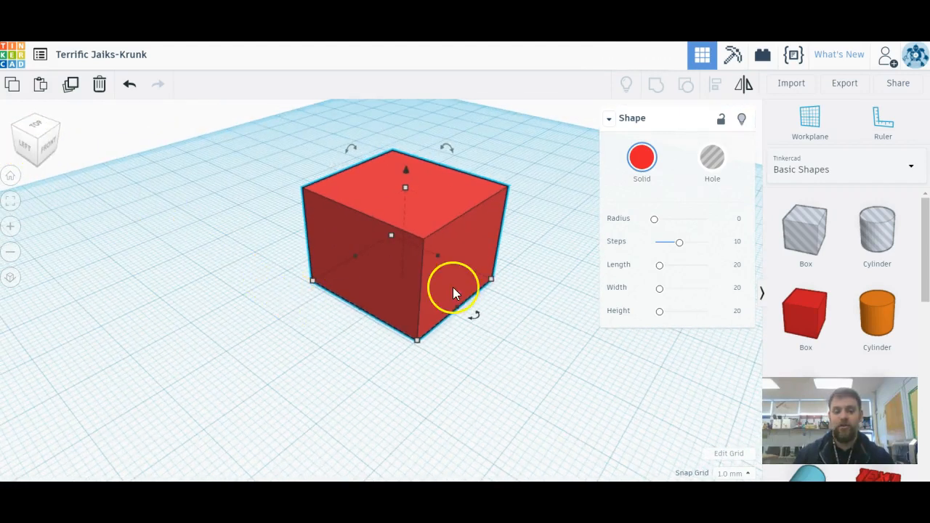
pyautogui.moveTo(417, 346)
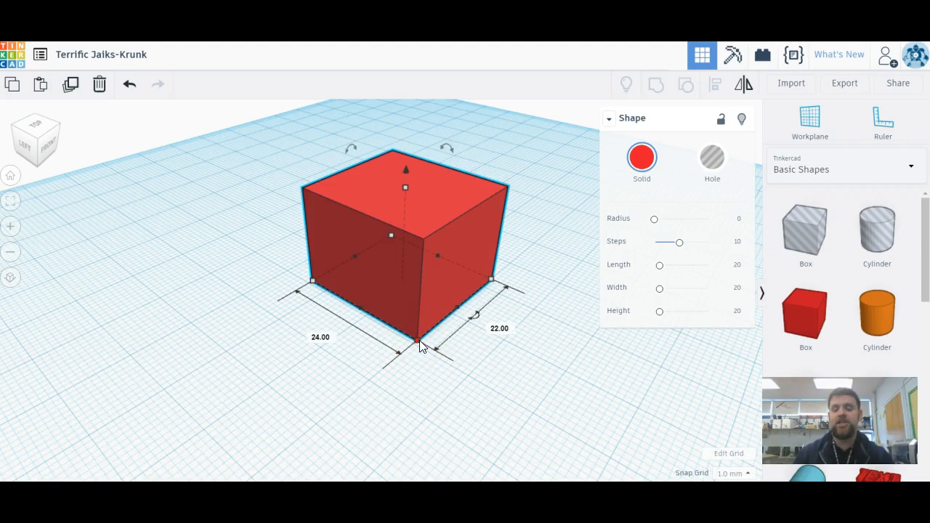
pyautogui.moveTo(419, 346); pyautogui.dragTo(443, 349)
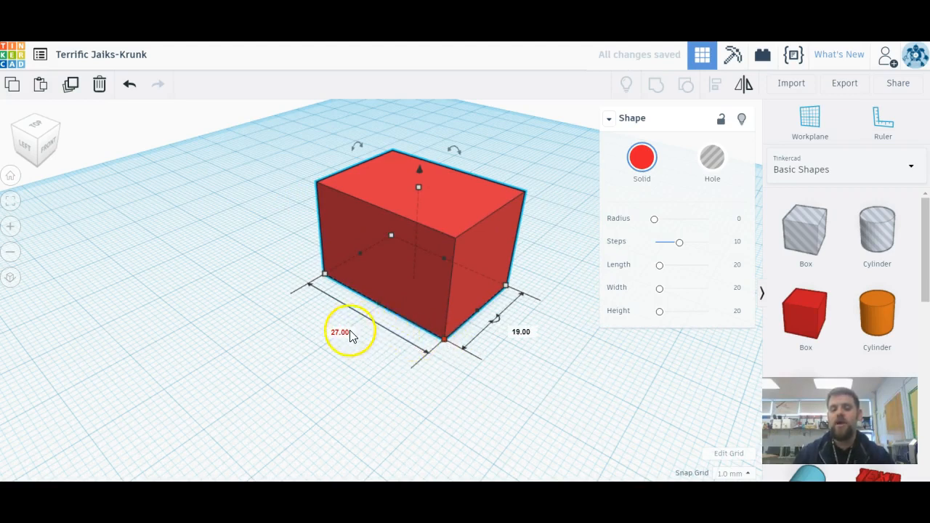
pyautogui.scroll(3, 348, 338)
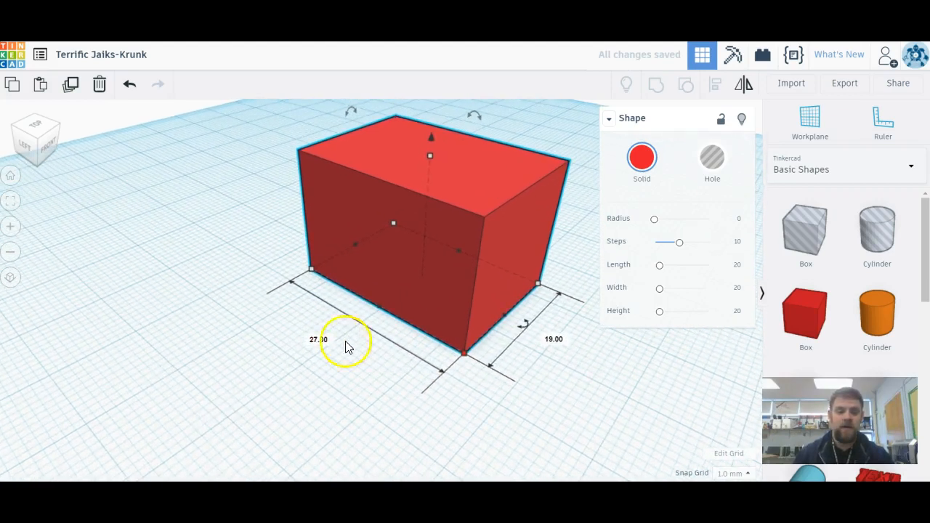
# - Set the longer side of the red box's base to 40 mm
pyautogui.scroll(-3, 321, 347)
pyautogui.click(333, 329)
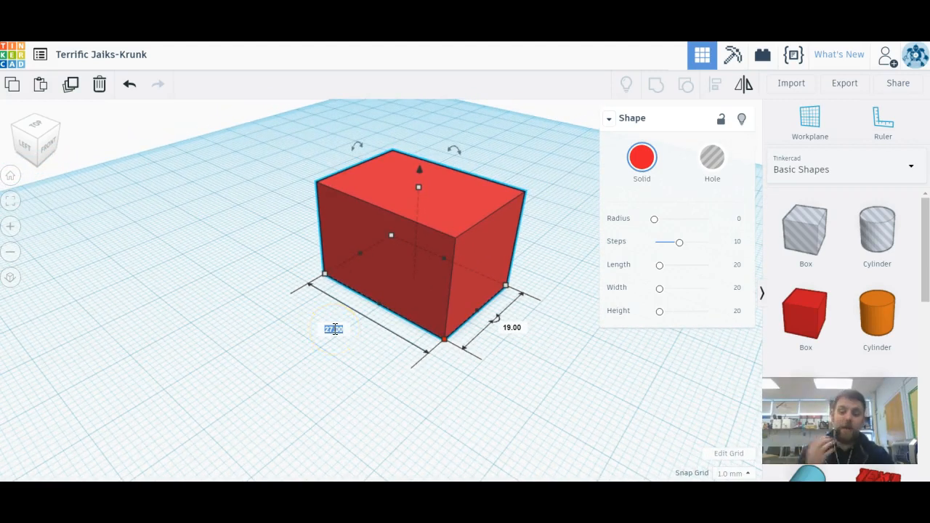
pyautogui.press('BackSpace')
pyautogui.write('40')
pyautogui.press('Return')
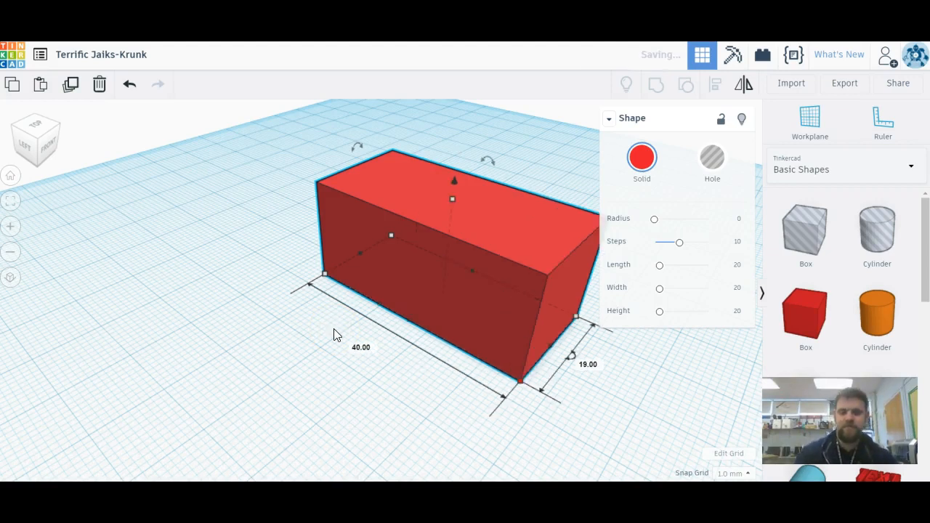
# - Set the shorter side of the red box's base to 30 mm
pyautogui.click(588, 365)
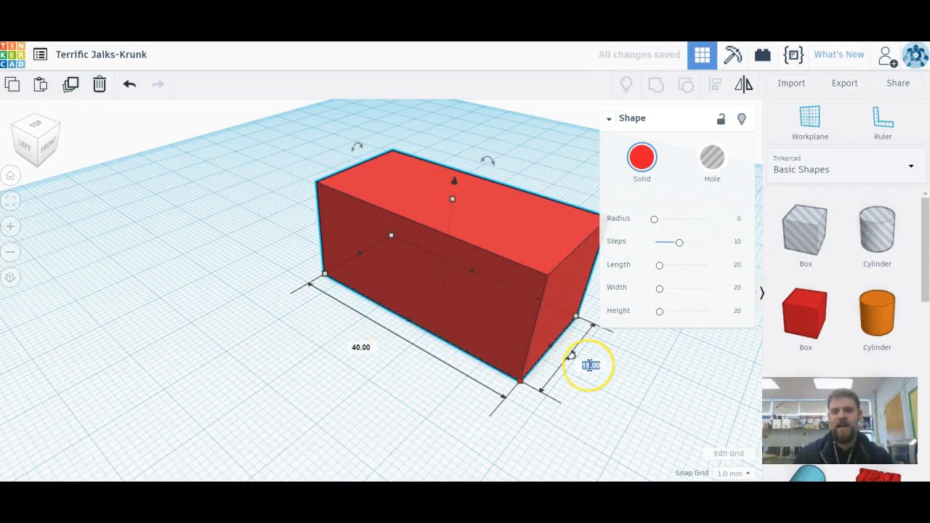
pyautogui.press('BackSpace')
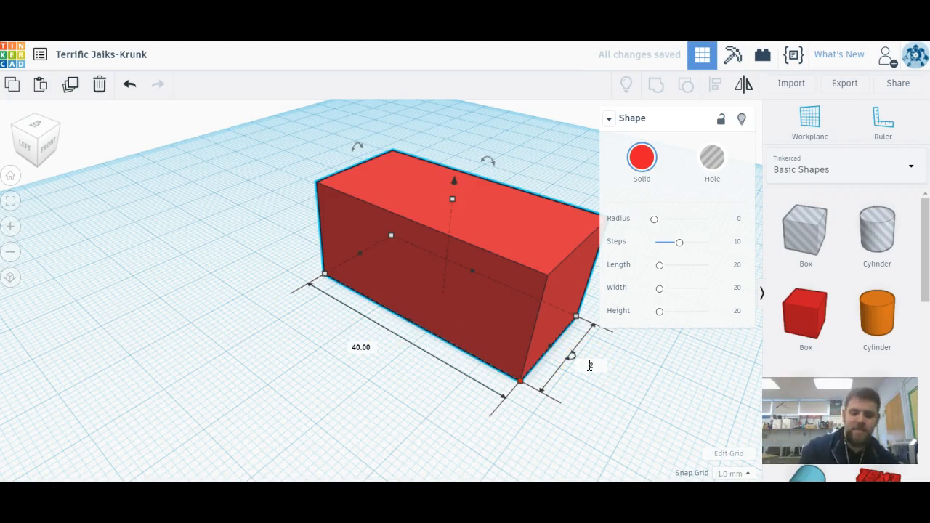
pyautogui.write('2')
pyautogui.press('Return')
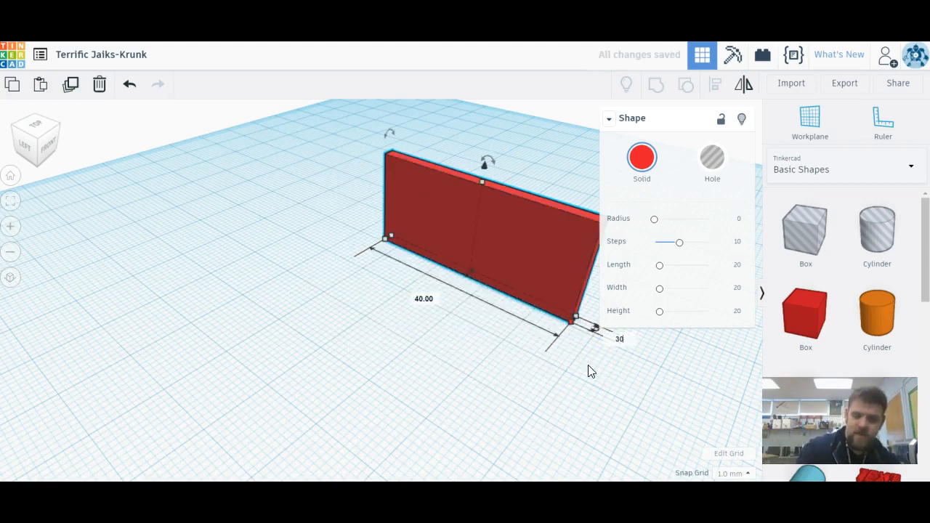
pyautogui.write('30')
pyautogui.press('Return')
pyautogui.click(313, 387)
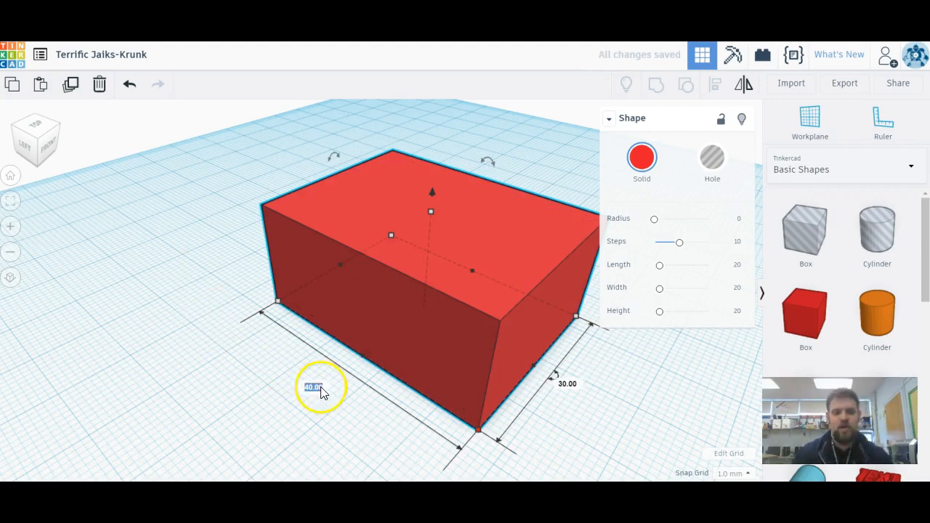
pyautogui.click(574, 385)
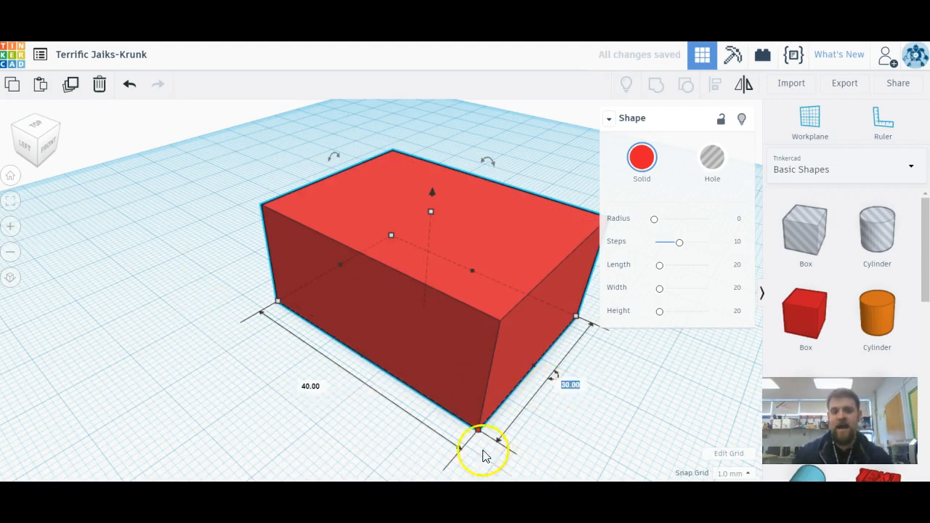
pyautogui.scroll(-2, 339, 375)
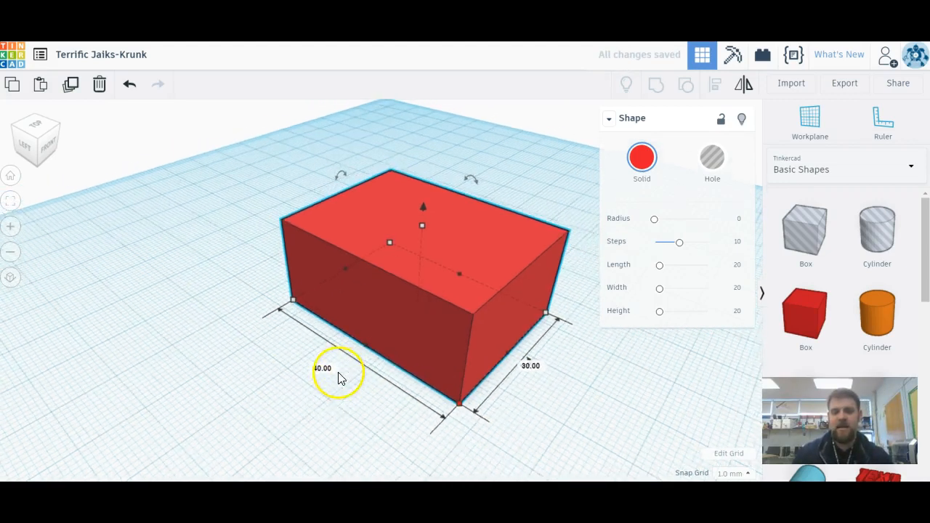
# - Set the red box's height to 20 mm, check its dimensions and deselect it
pyautogui.click(207, 328)
pyautogui.click(443, 328)
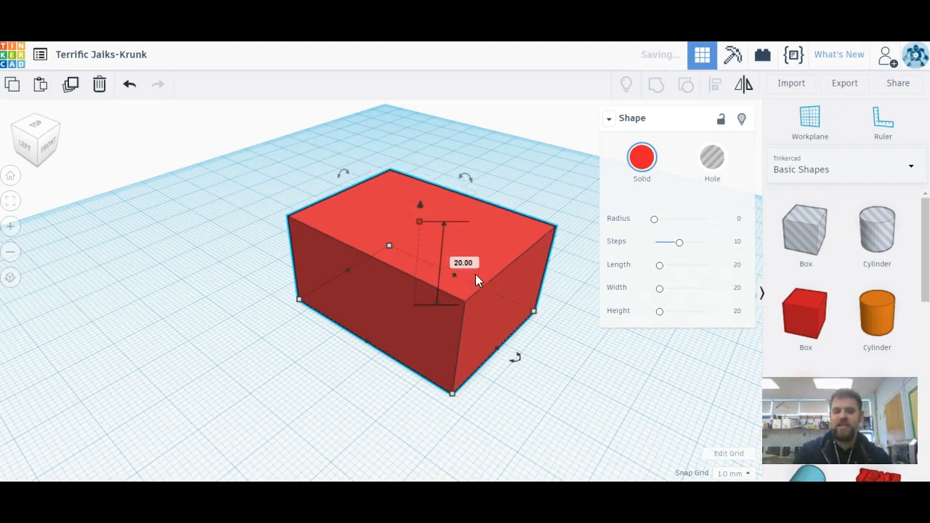
pyautogui.click(357, 350)
pyautogui.click(451, 392)
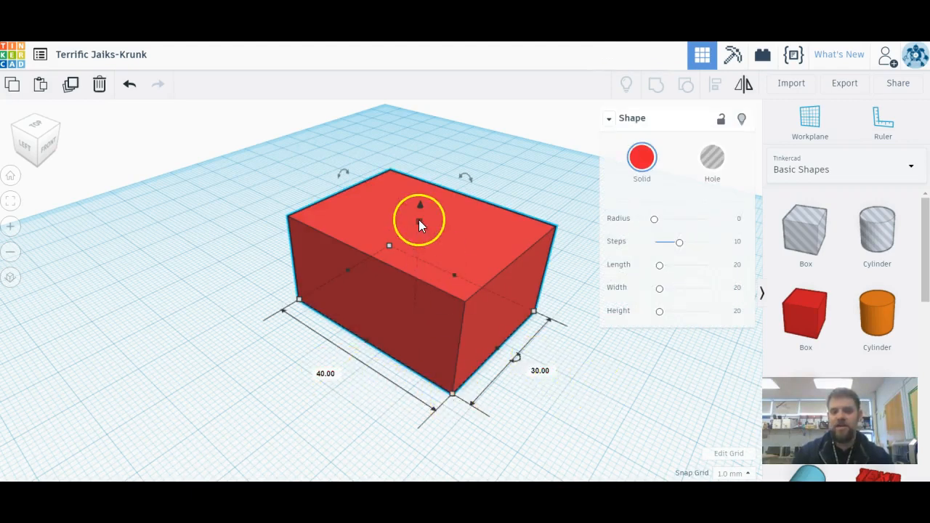
pyautogui.moveTo(420, 223)
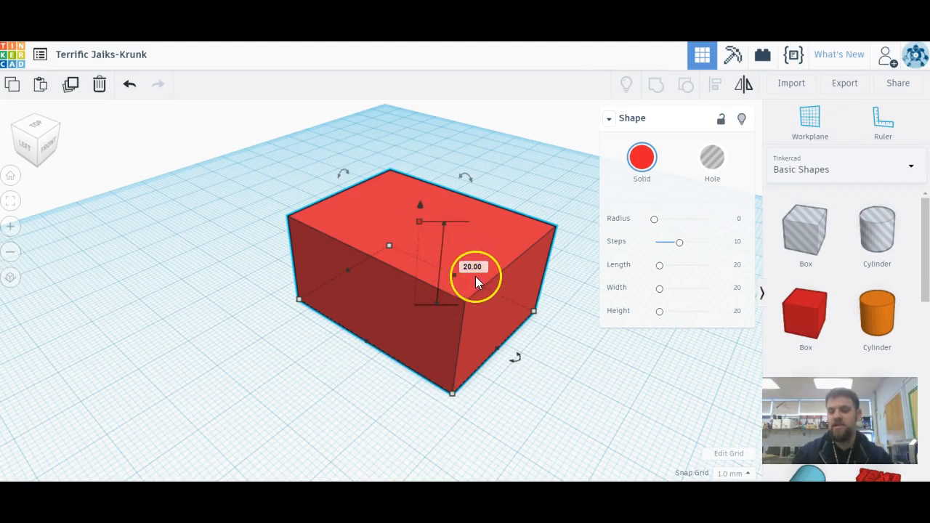
pyautogui.click(240, 322)
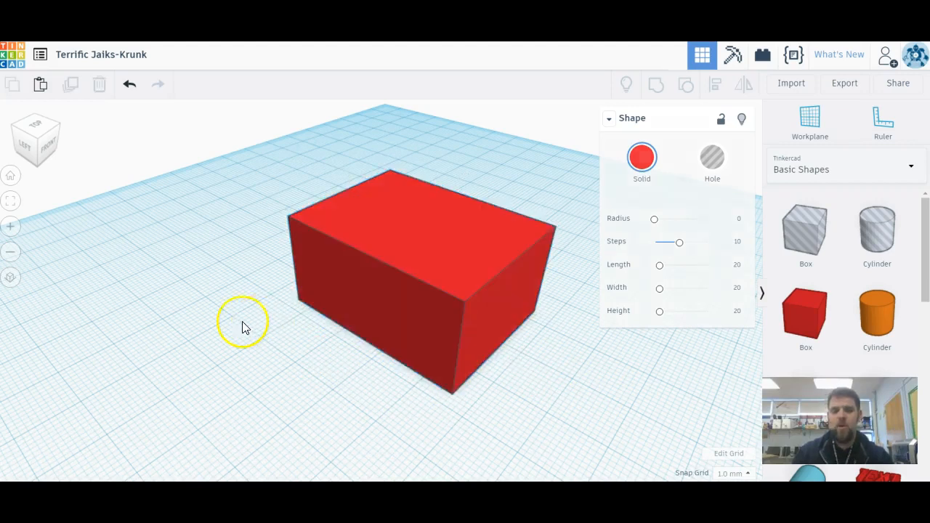
# - Place a second 20 mm red box in front of the first one and delete it again
pyautogui.moveTo(29, 150); pyautogui.dragTo(74, 158)
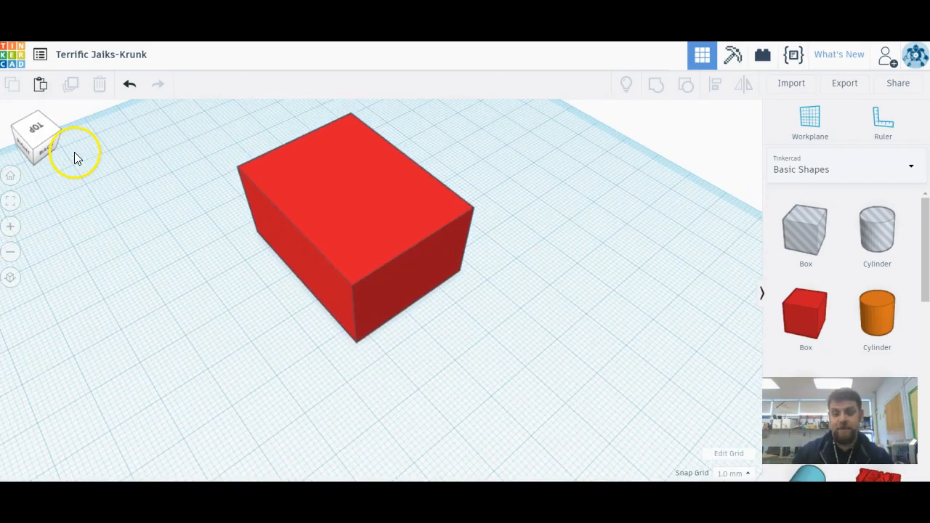
pyautogui.click(40, 123)
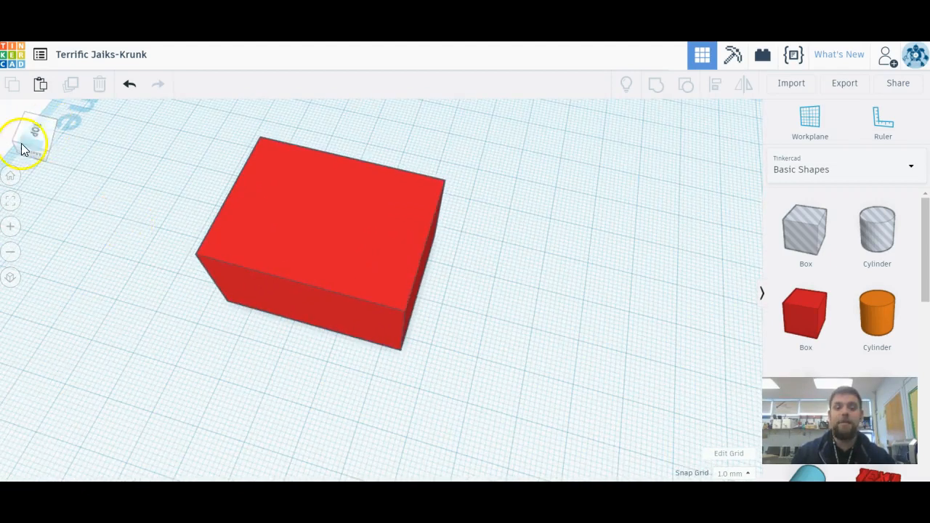
pyautogui.click(30, 133)
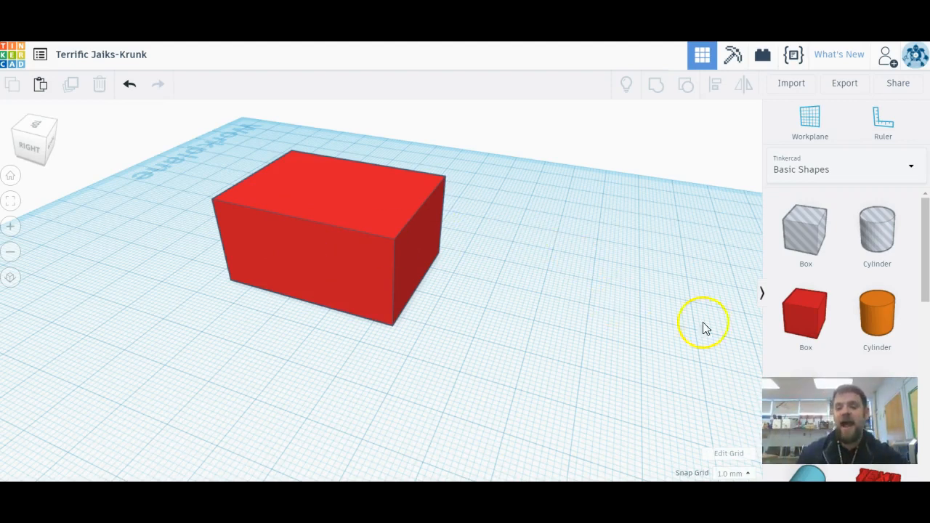
pyautogui.moveTo(824, 342); pyautogui.dragTo(194, 376)
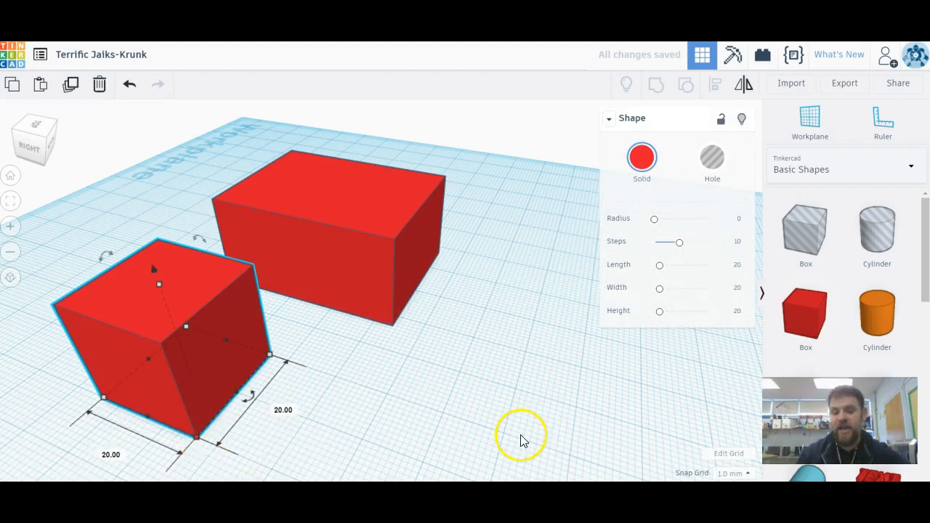
pyautogui.press('Delete')
# - Duplicate the red box and move the copy about 38 mm out in front of the original
pyautogui.moveTo(520, 441); pyautogui.dragTo(439, 326, button='right')
pyautogui.moveTo(372, 255); pyautogui.dragTo(338, 241)
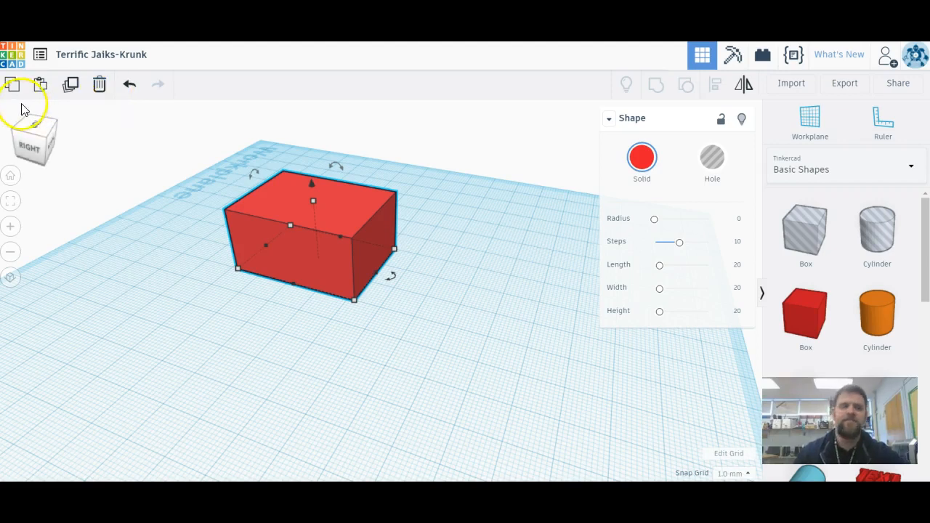
pyautogui.click(76, 84)
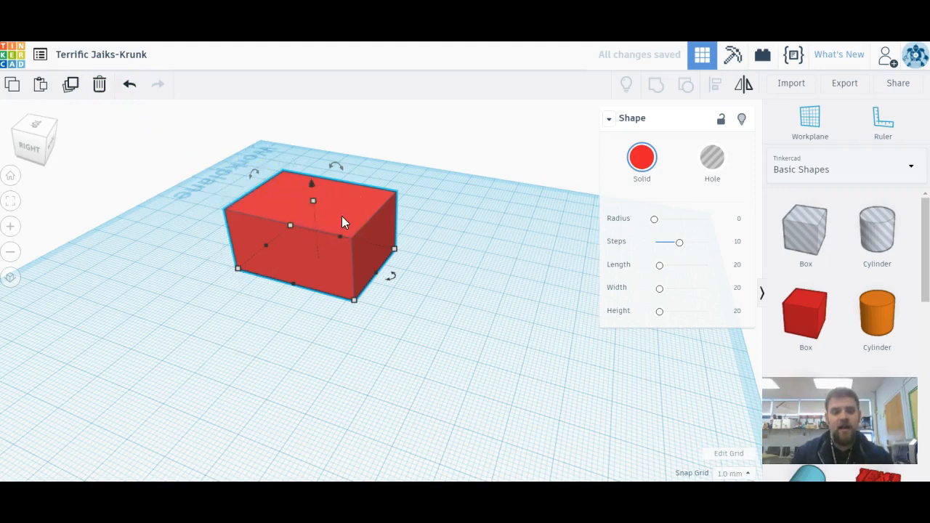
pyautogui.moveTo(344, 212); pyautogui.dragTo(273, 284)
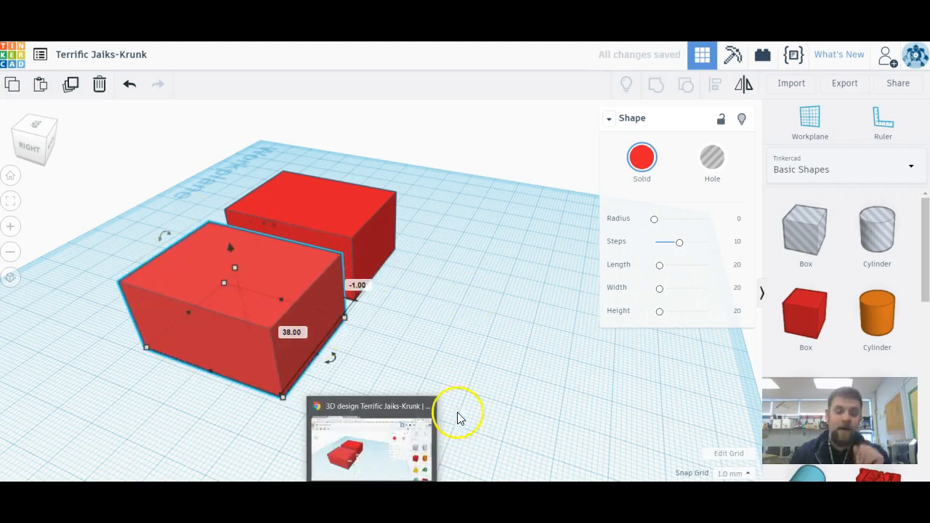
# - Turn the front copy into a hole, slide it into the solid red box and pull it back out
pyautogui.click(443, 337)
pyautogui.click(305, 304)
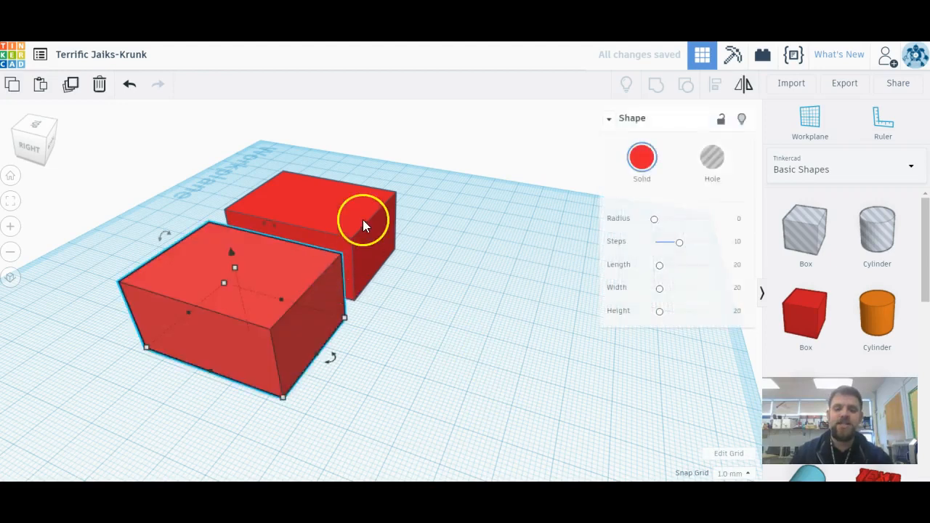
pyautogui.keyDown('shift'); pyautogui.click(363, 220); pyautogui.keyUp('shift')
pyautogui.click(250, 295)
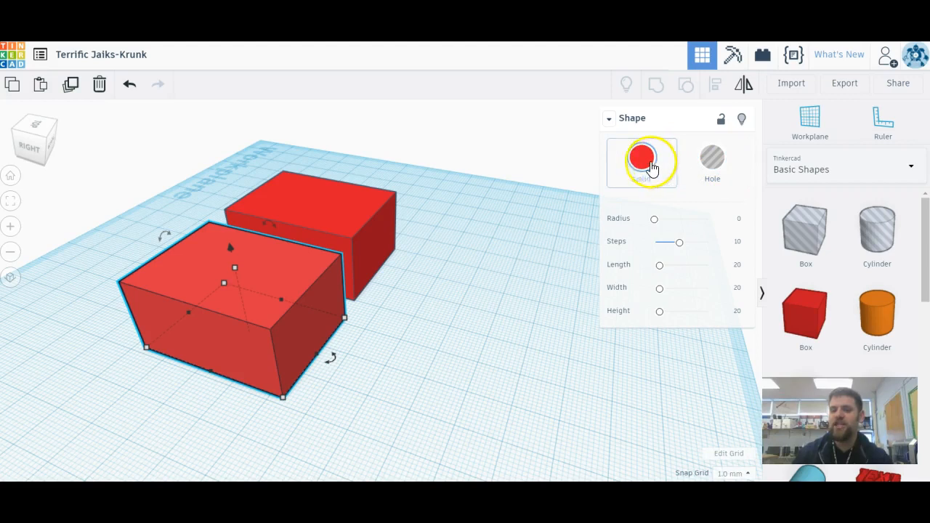
pyautogui.click(711, 173)
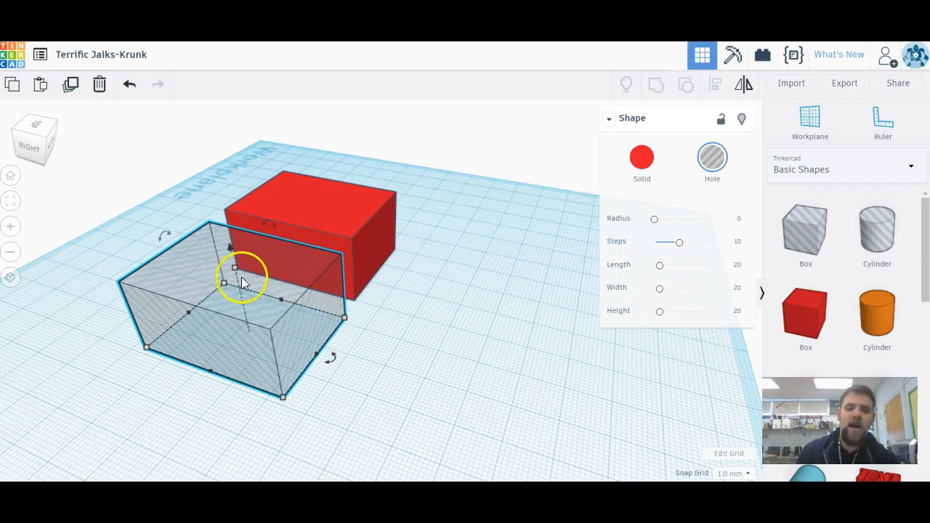
pyautogui.moveTo(247, 304); pyautogui.dragTo(269, 230)
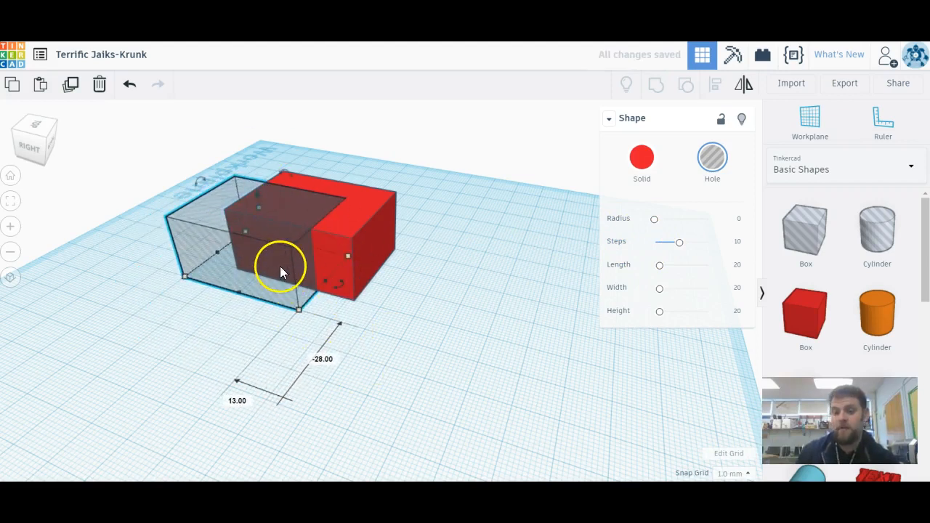
pyautogui.moveTo(243, 268); pyautogui.dragTo(175, 341)
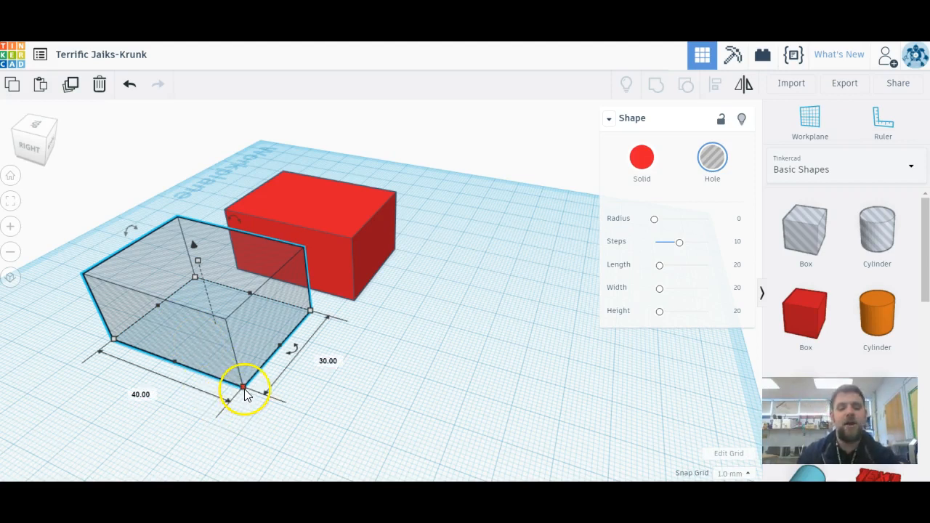
# - Set the hole box's base to 35 by 25 mm
pyautogui.click(142, 393)
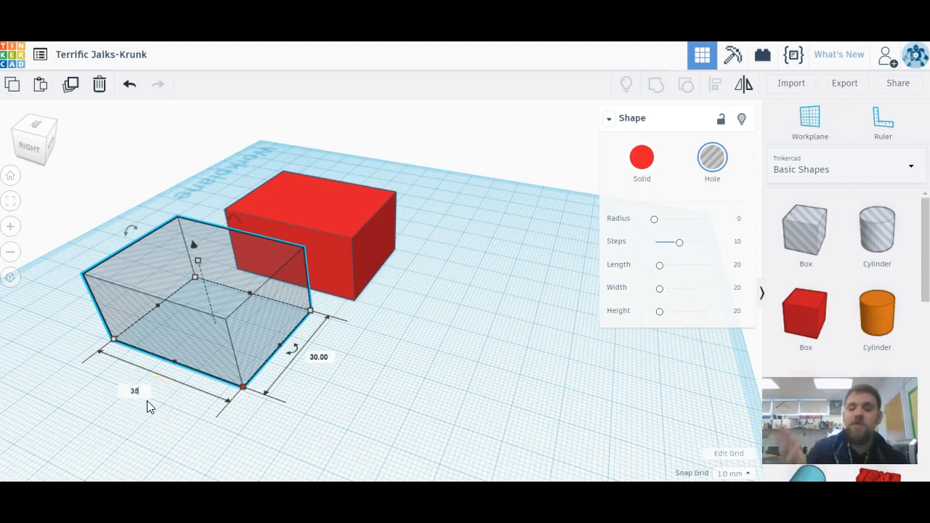
pyautogui.write('35')
pyautogui.press('Return')
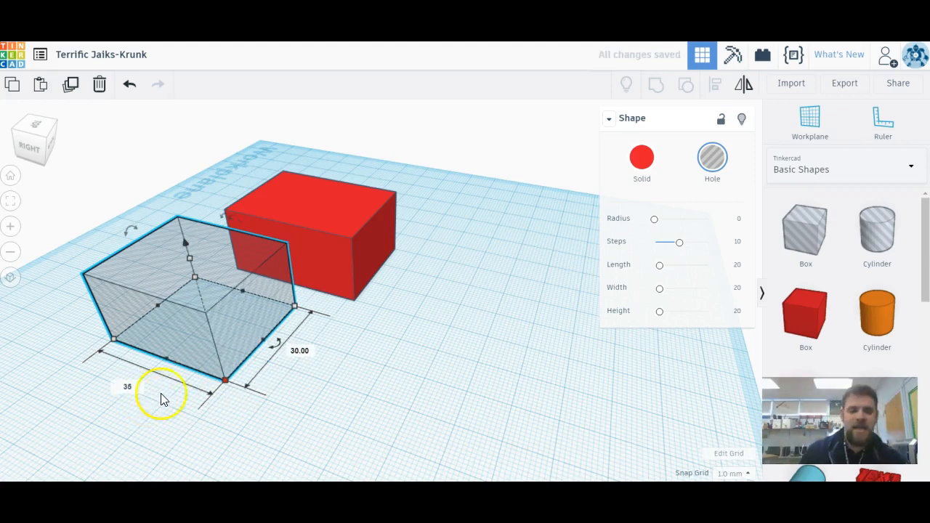
pyautogui.click(305, 351)
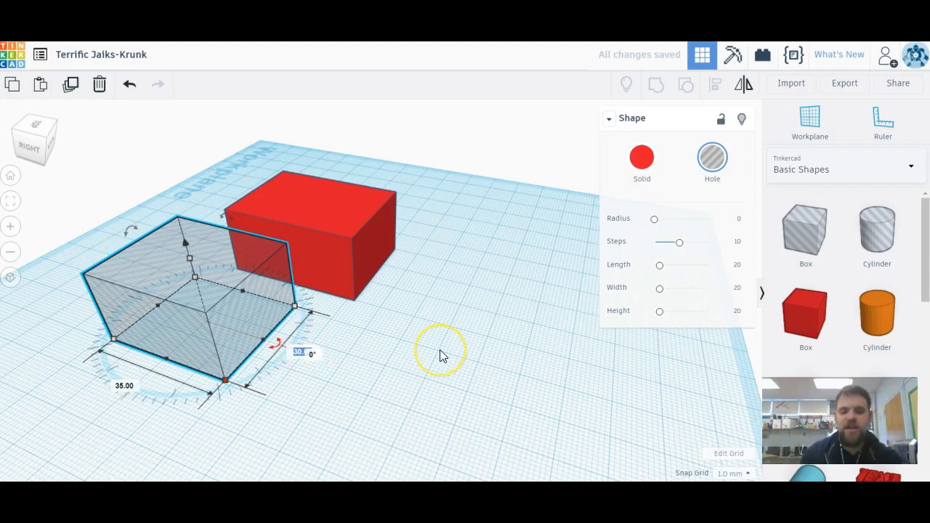
pyautogui.write('25')
pyautogui.press('Return')
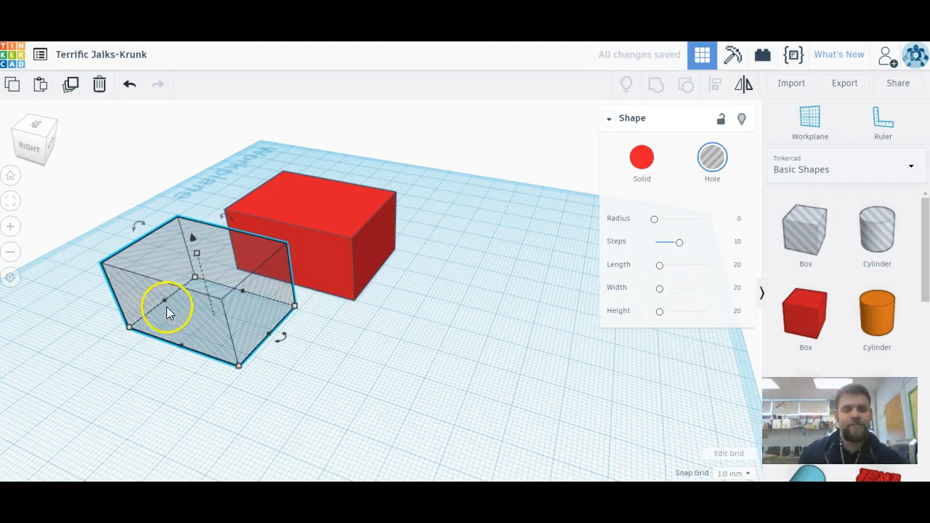
# - Nudge the hole box across the workplane in grid steps until it sits inside the solid red box with walls all round
pyautogui.press('Right')
pyautogui.press('Right')
pyautogui.press('Right')
pyautogui.press('Right')
pyautogui.press('Right')
pyautogui.press('Right')
pyautogui.press('Right')
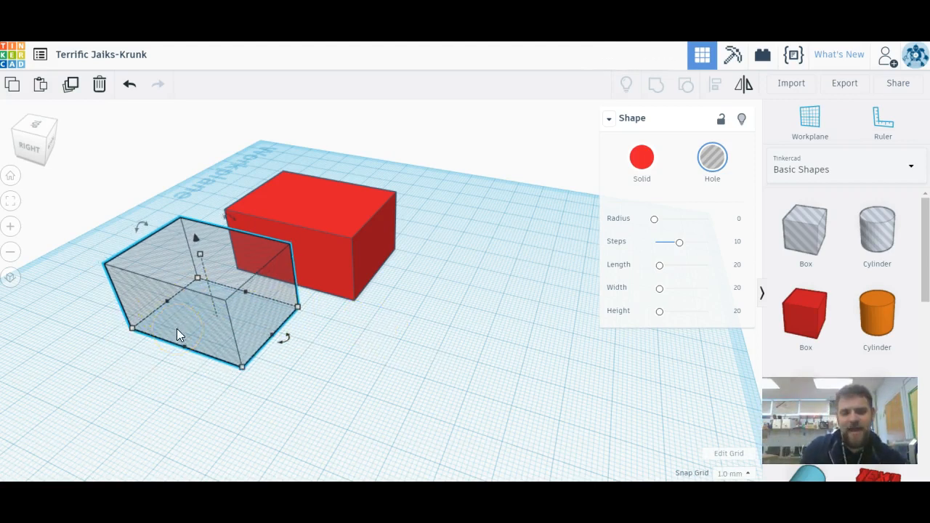
pyautogui.press('Up')
pyautogui.press('Up')
pyautogui.press('Up')
pyautogui.press('Up')
pyautogui.press('Up')
pyautogui.press('Up')
pyautogui.press('Up')
pyautogui.press('Up')
pyautogui.press('Up')
pyautogui.press('Up')
pyautogui.press('Up')
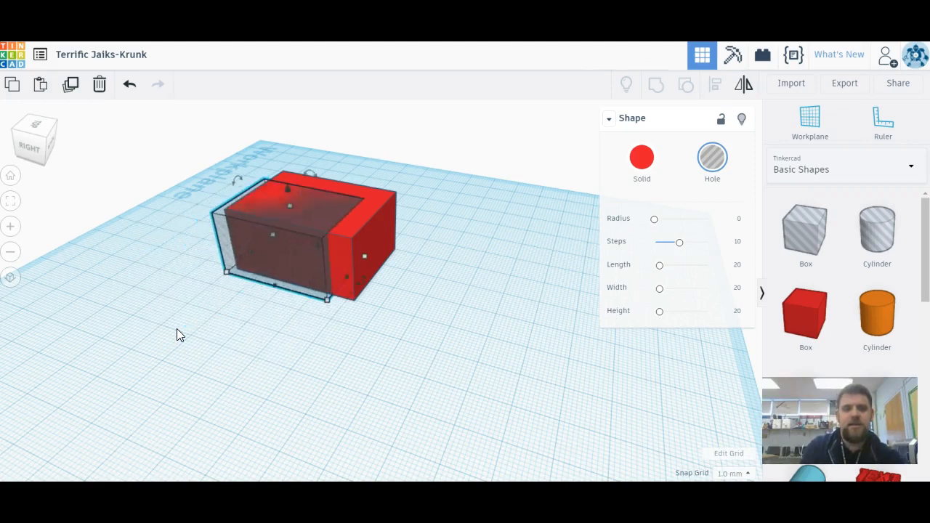
pyautogui.press('Up')
pyautogui.press('Up')
pyautogui.press('Up')
pyautogui.press('Up')
pyautogui.press('Up')
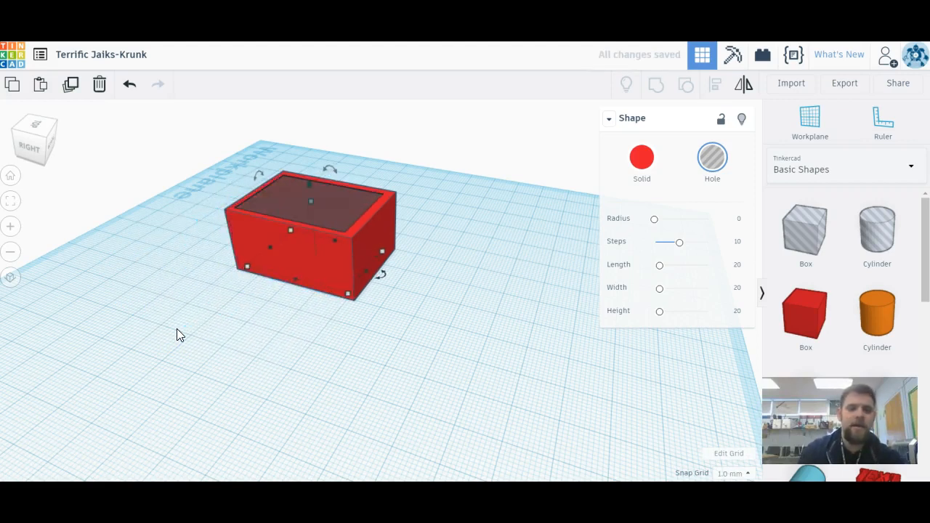
# - Select the solid box together with the hole inside it and group them to cut out the interior
pyautogui.moveTo(41, 146); pyautogui.dragTo(41, 161)
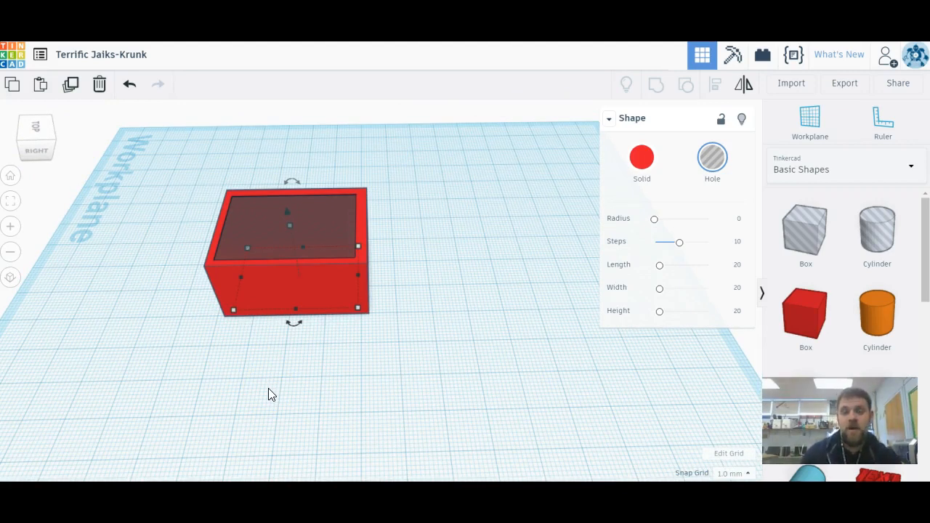
pyautogui.click(318, 411)
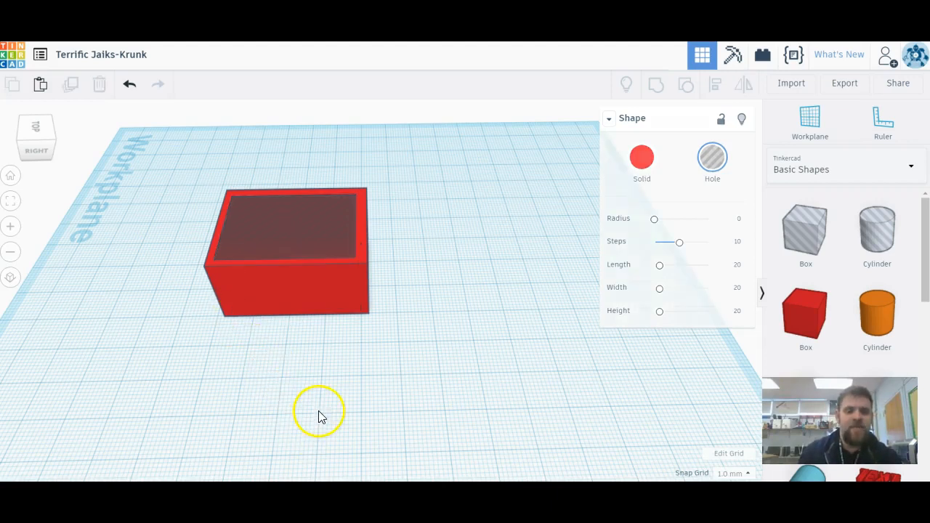
pyautogui.moveTo(182, 146); pyautogui.dragTo(529, 386)
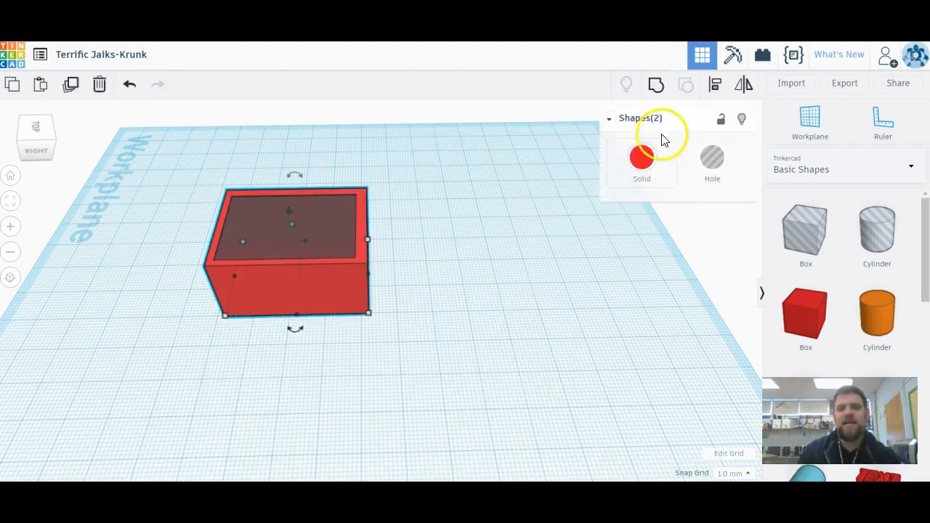
pyautogui.click(656, 86)
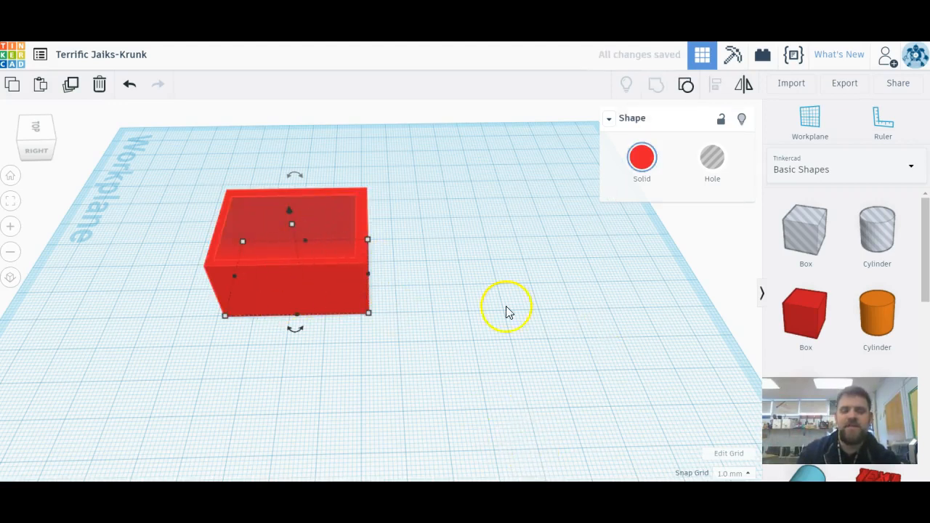
# - Inspect the grouped red box's open interior from several sides and undo the grouping
pyautogui.moveTo(198, 432); pyautogui.dragTo(407, 356, button='right')
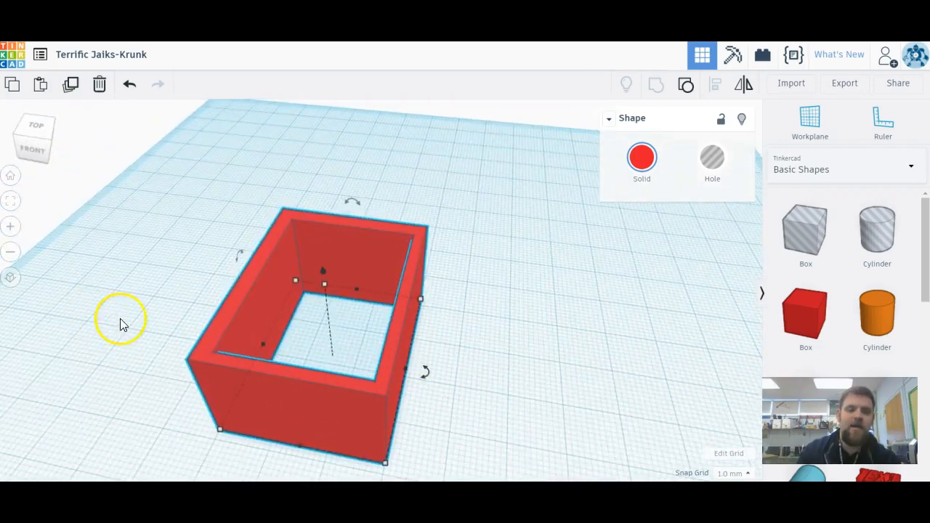
pyautogui.click(118, 322)
pyautogui.moveTo(118, 323); pyautogui.dragTo(450, 353, button='right')
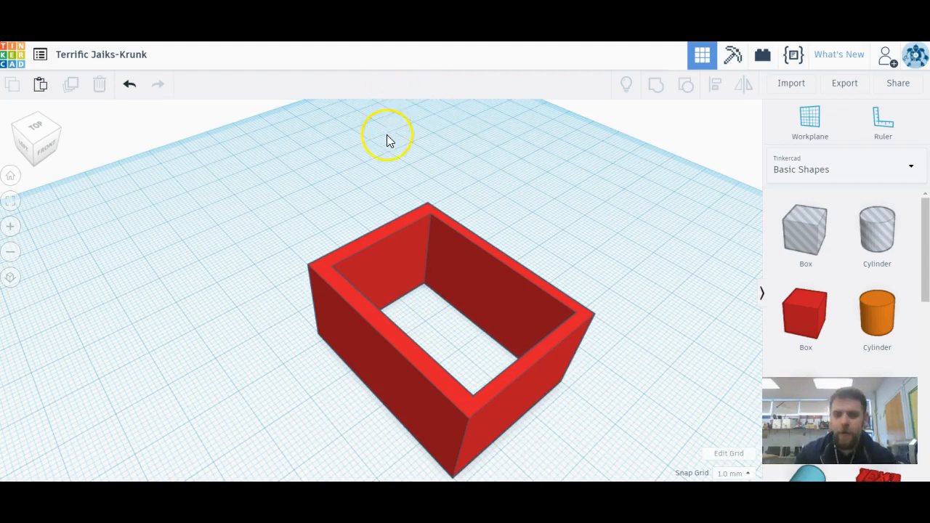
pyautogui.click(129, 86)
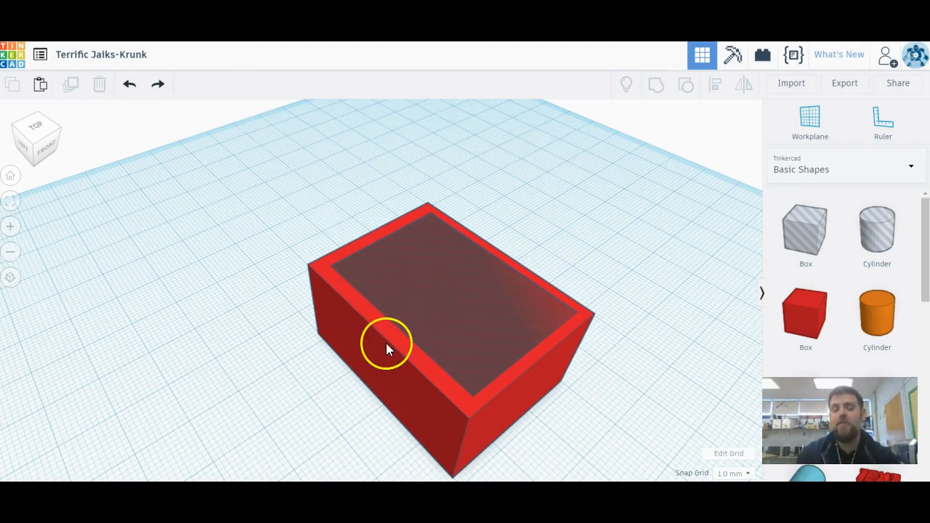
# - Select the hole box inside the solid red box and raise it 1 mm off the workplane
pyautogui.click(445, 312)
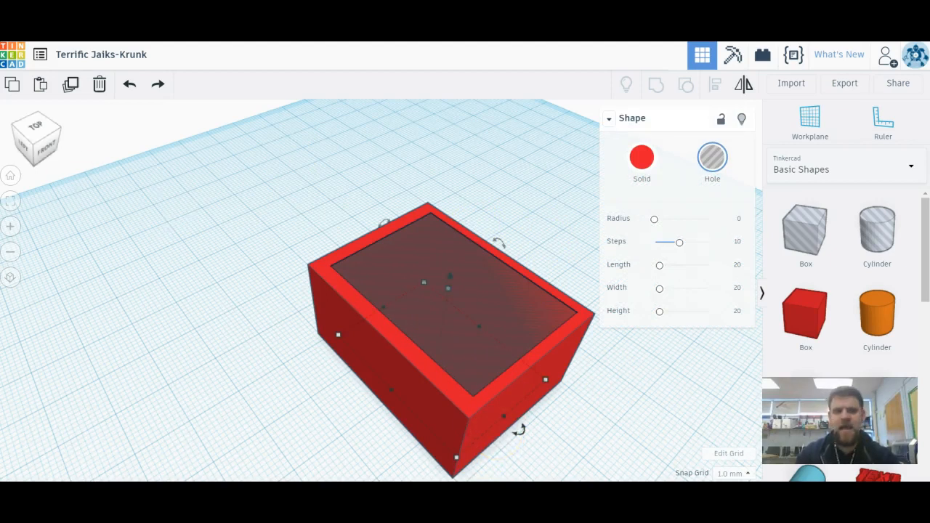
pyautogui.click(43, 138)
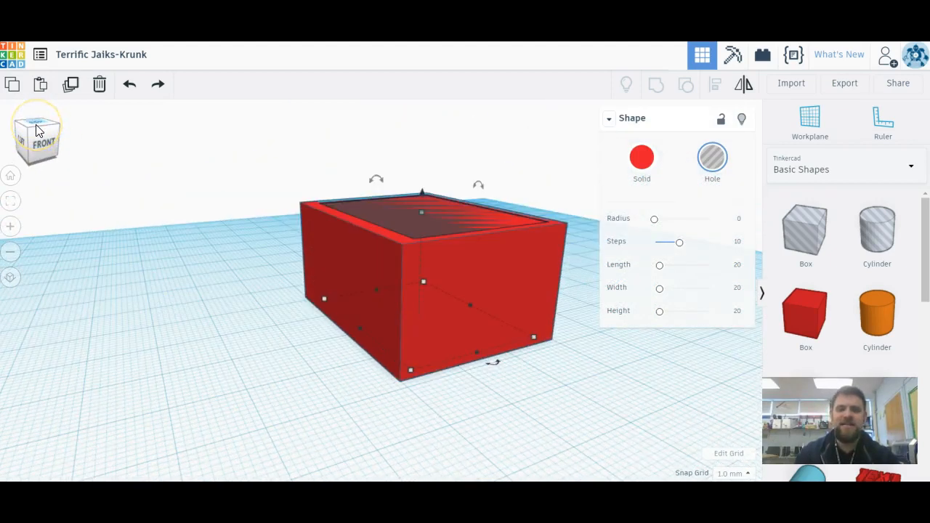
pyautogui.click(39, 130)
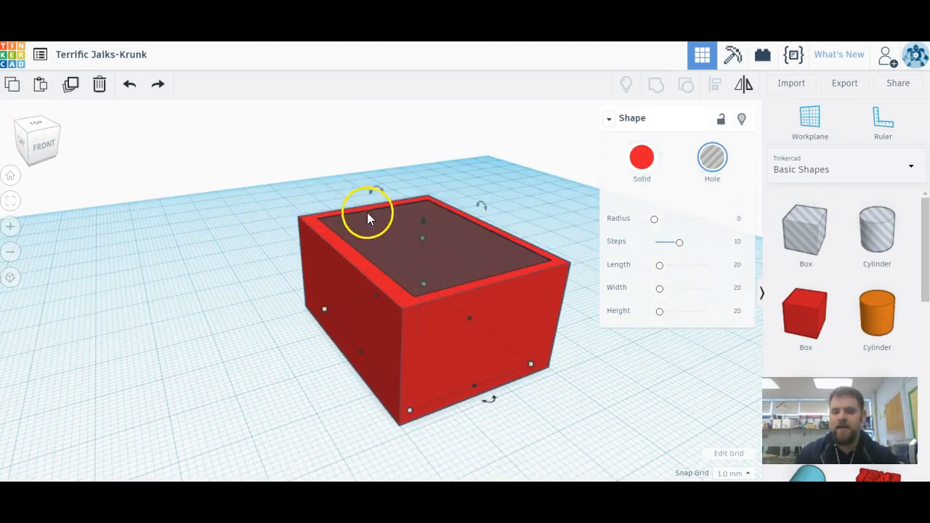
pyautogui.scroll(1, 456, 259)
pyautogui.scroll(2, 456, 258)
pyautogui.scroll(-2, 454, 199)
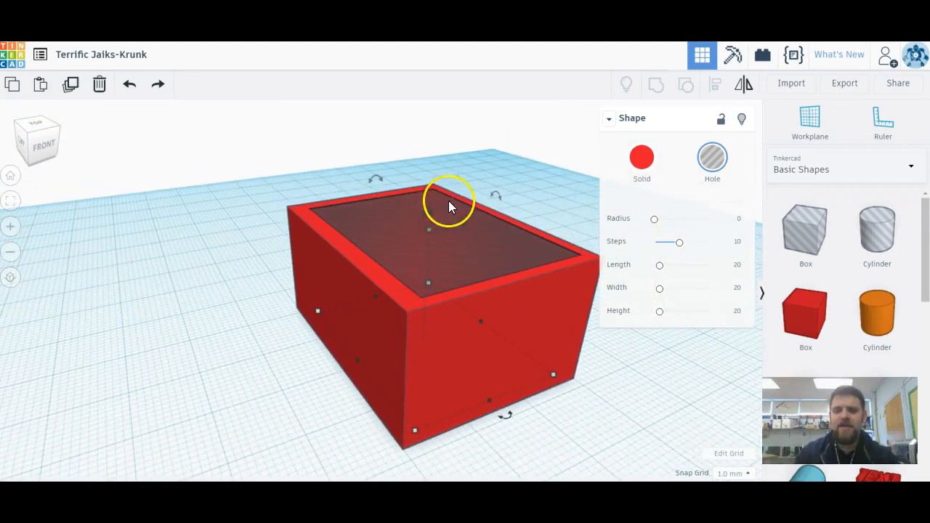
pyautogui.click(431, 216)
pyautogui.moveTo(430, 214); pyautogui.dragTo(432, 211)
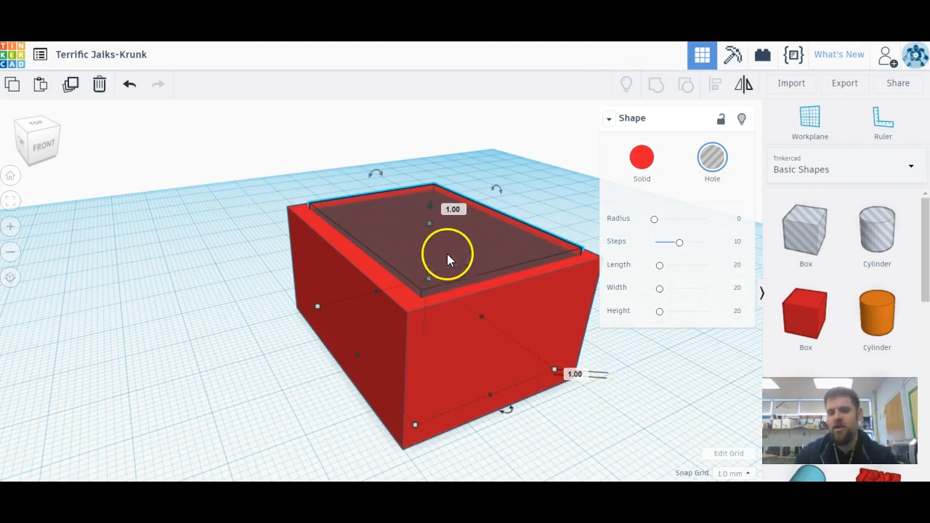
# - Raise the hole box further, to 5 mm above the workplane, to leave a floor under the cavity
pyautogui.click(437, 217)
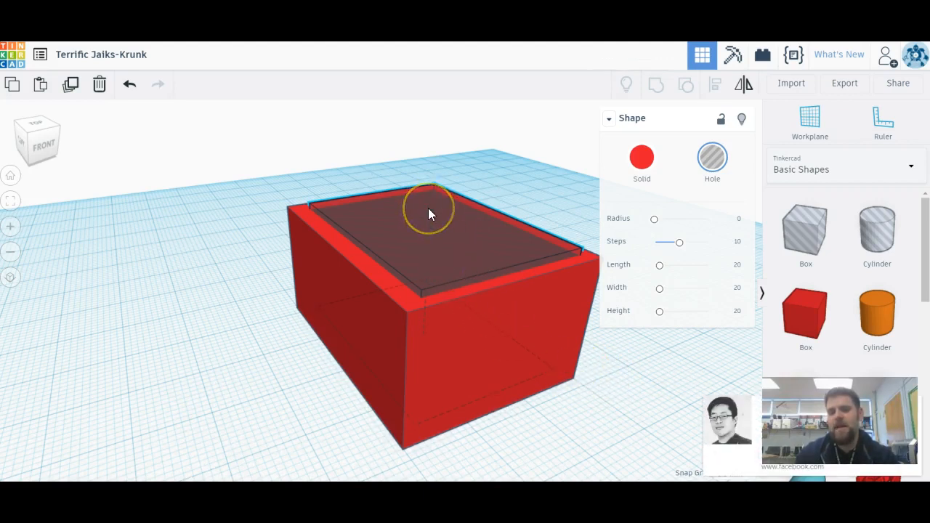
pyautogui.moveTo(428, 208); pyautogui.dragTo(433, 197)
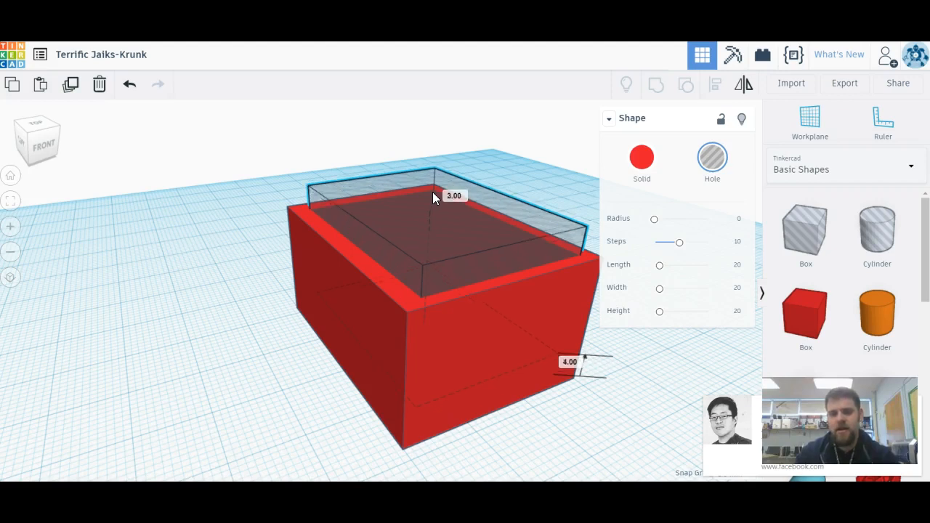
pyautogui.moveTo(432, 192); pyautogui.dragTo(433, 192)
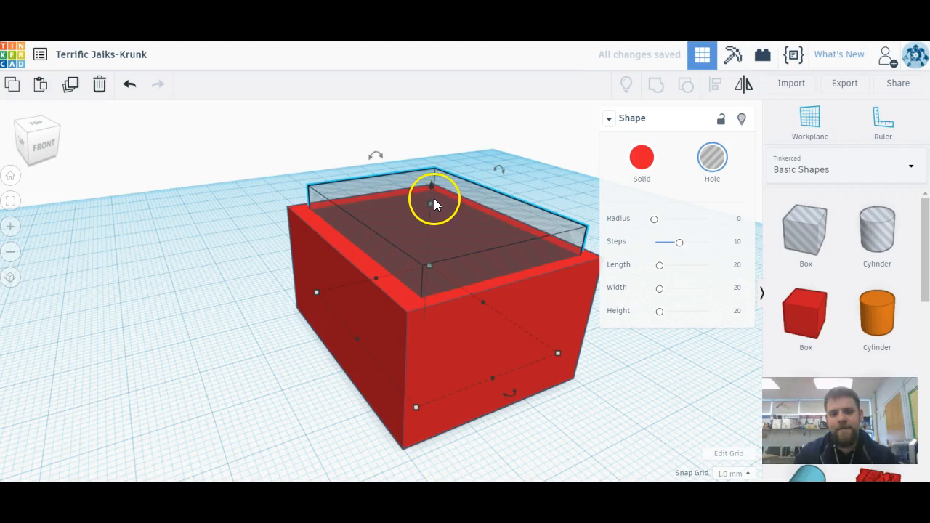
pyautogui.moveTo(432, 188); pyautogui.dragTo(440, 191)
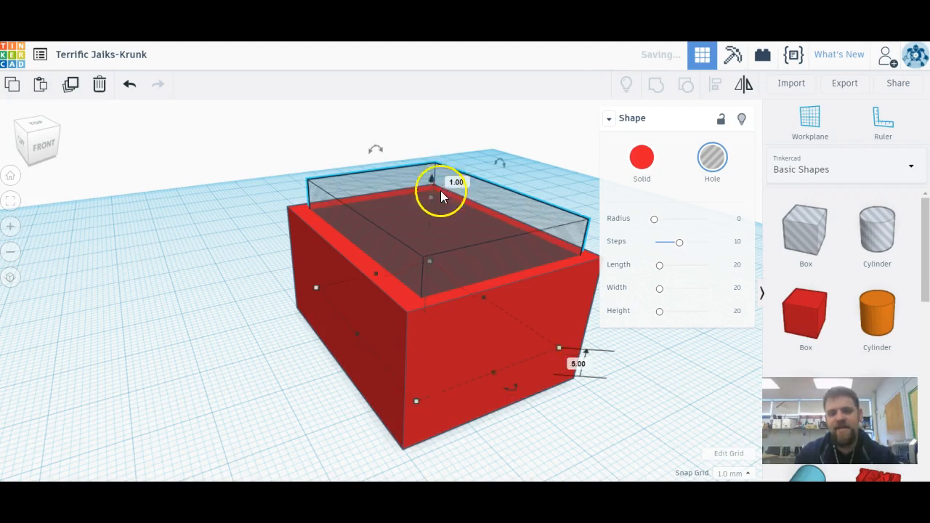
# - Select the solid red box together with the raised hole and group them to cut out the cavity
pyautogui.click(332, 380)
pyautogui.scroll(-2, 334, 381)
pyautogui.moveTo(247, 159); pyautogui.dragTo(612, 426)
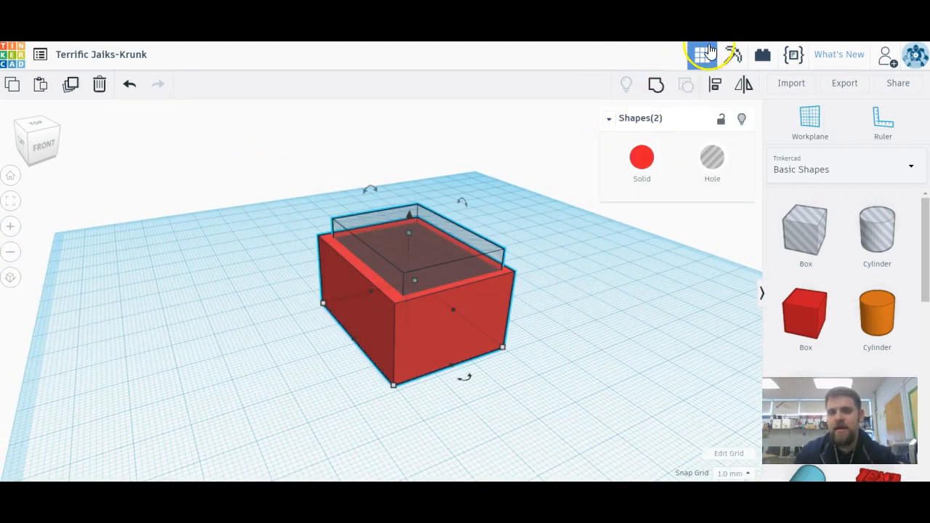
pyautogui.click(655, 84)
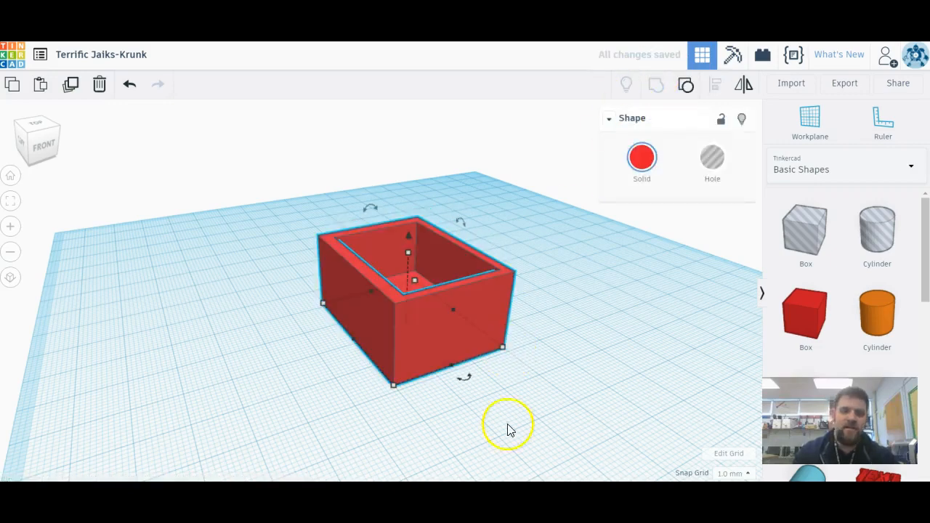
# - Examine the hollowed box's interior, floor and outer walls from above and from the side
pyautogui.click(403, 385)
pyautogui.moveTo(40, 140); pyautogui.dragTo(58, 162)
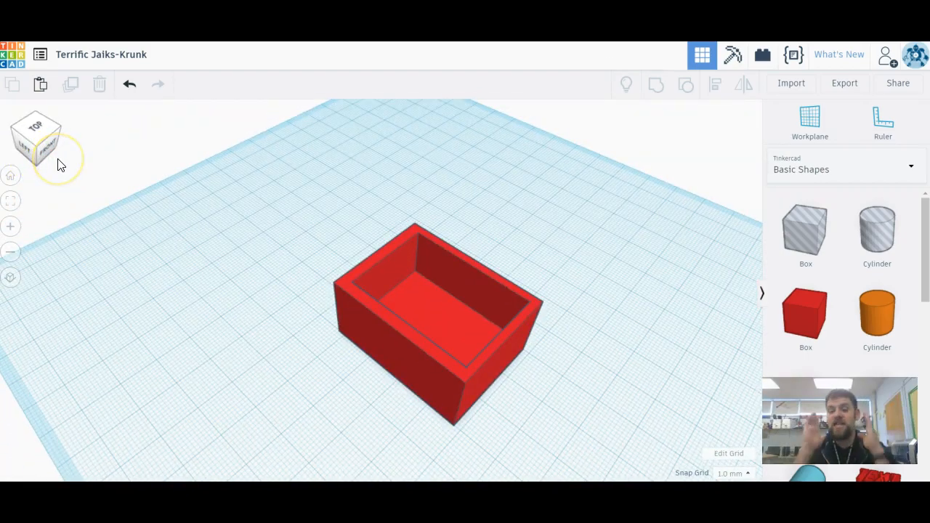
pyautogui.scroll(-3, 80, 333)
pyautogui.scroll(3, 291, 338)
pyautogui.moveTo(35, 138); pyautogui.dragTo(33, 130)
pyautogui.click(426, 353)
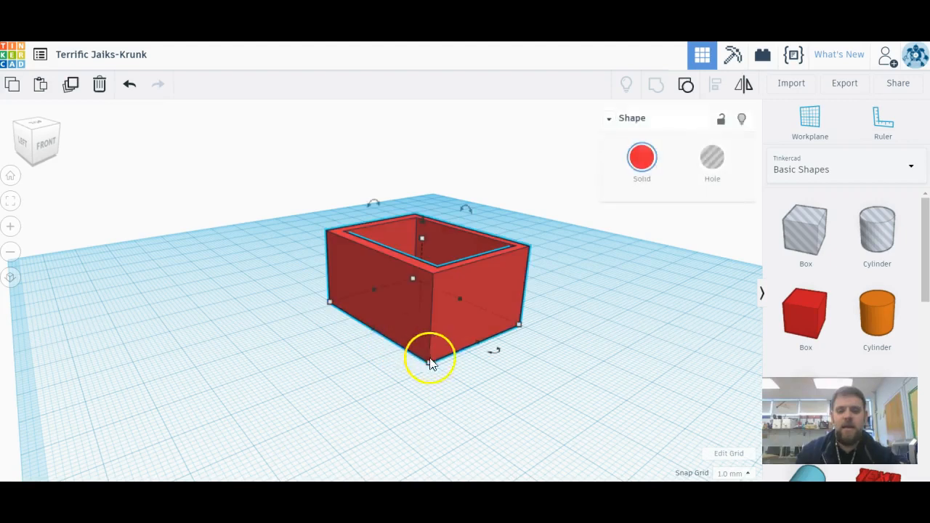
pyautogui.click(380, 371)
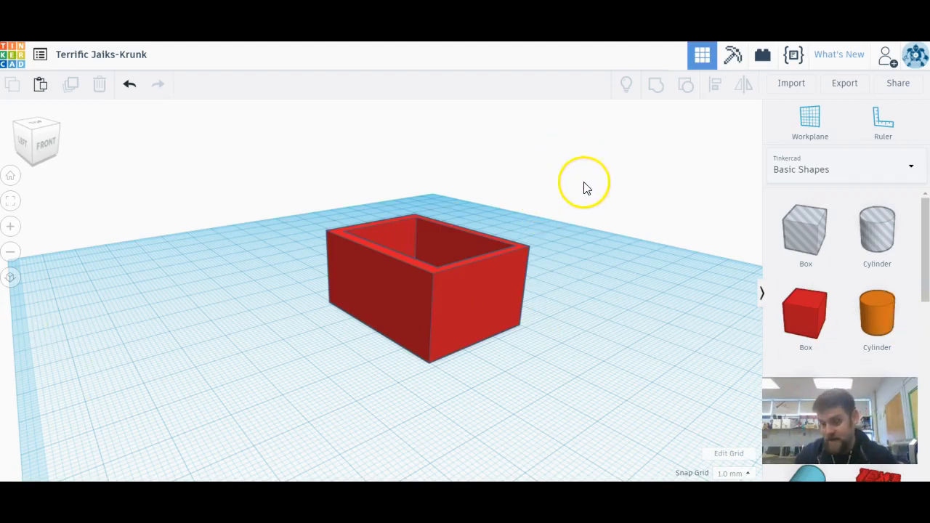
# - Place a Text shape on the workplane near the box and change its wording to the teacher's title and surname
pyautogui.moveTo(922, 212); pyautogui.dragTo(923, 281)
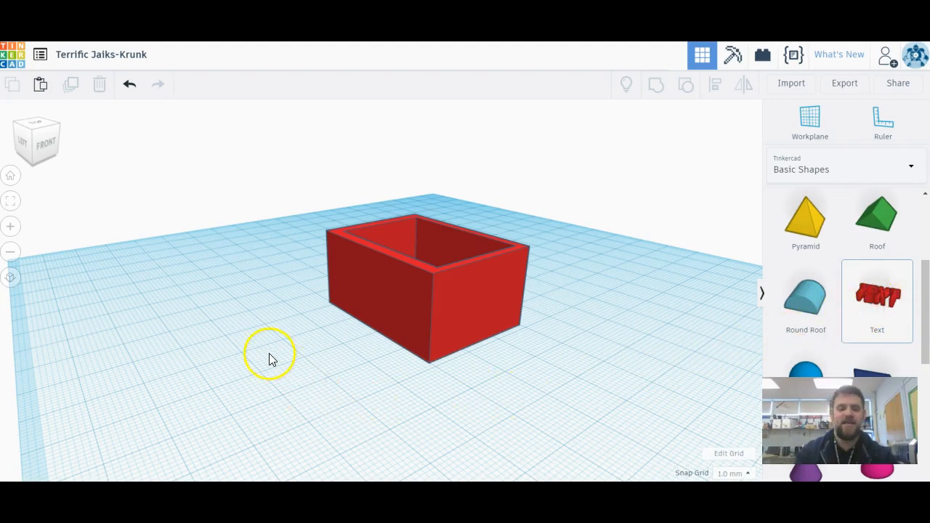
pyautogui.click(257, 380)
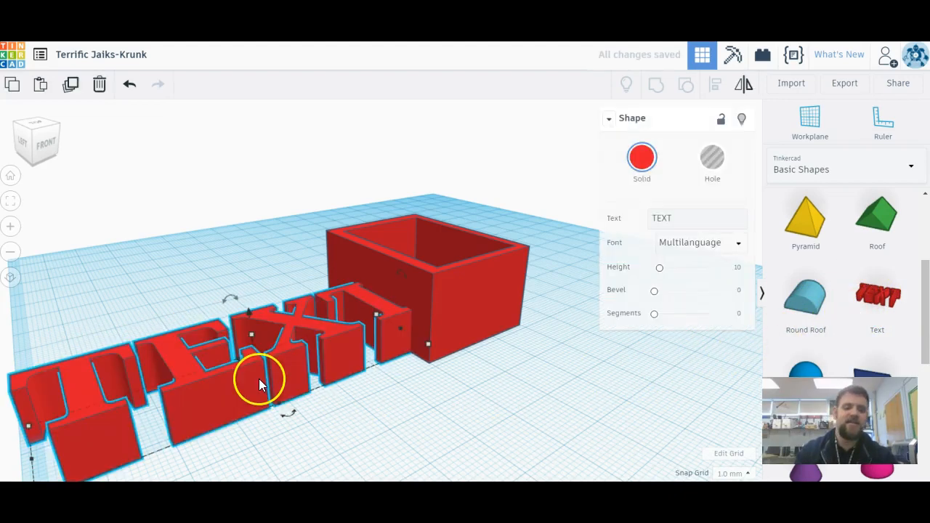
pyautogui.click(702, 220)
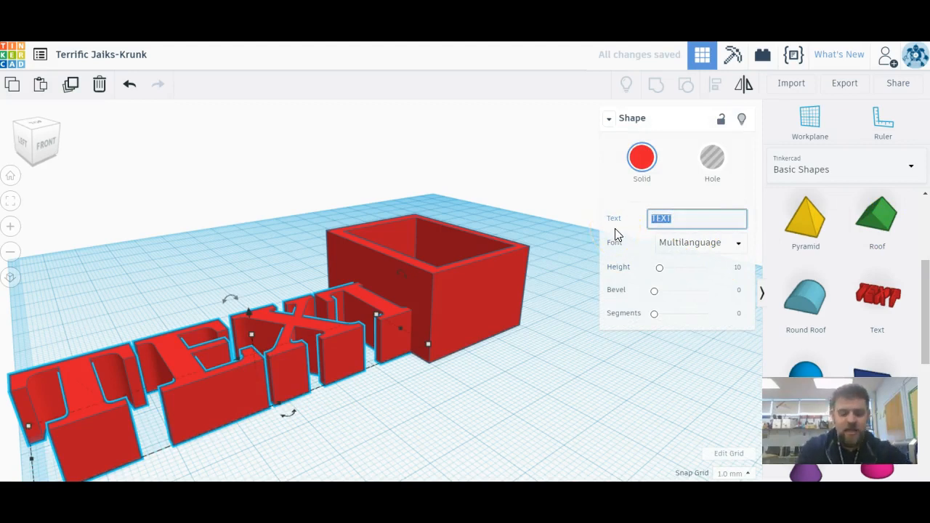
pyautogui.write('Mr. Bri')
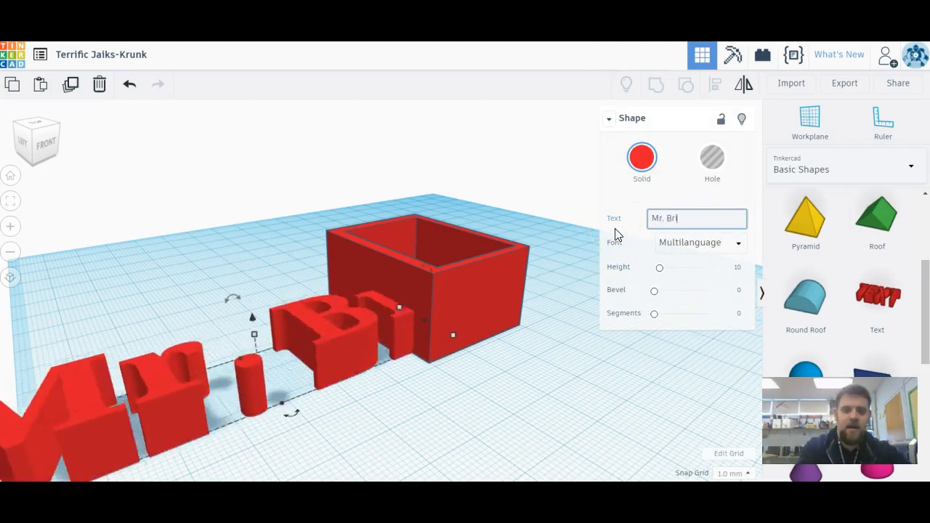
pyautogui.write('ggs')
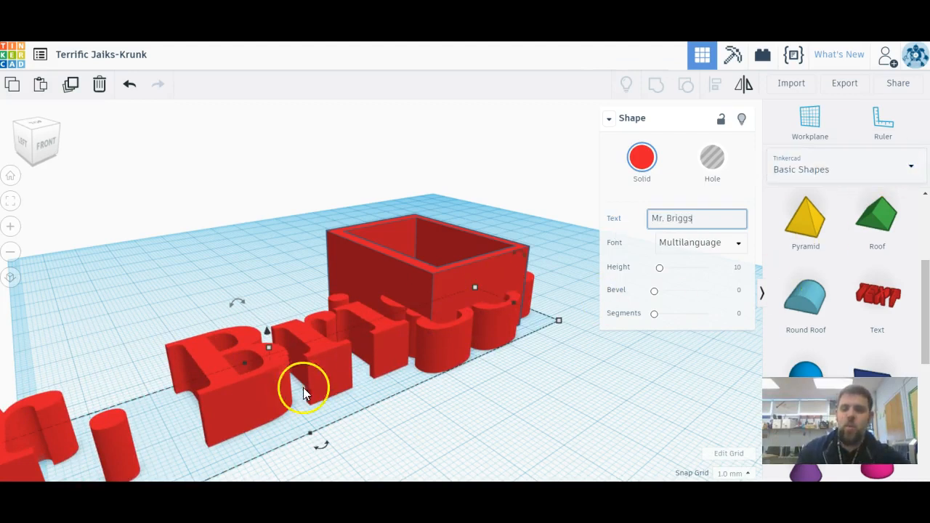
# - Shrink the name text to about 44 by 21 mm and place it clear of the box
pyautogui.moveTo(557, 322); pyautogui.dragTo(269, 447)
pyautogui.moveTo(88, 443); pyautogui.dragTo(315, 332)
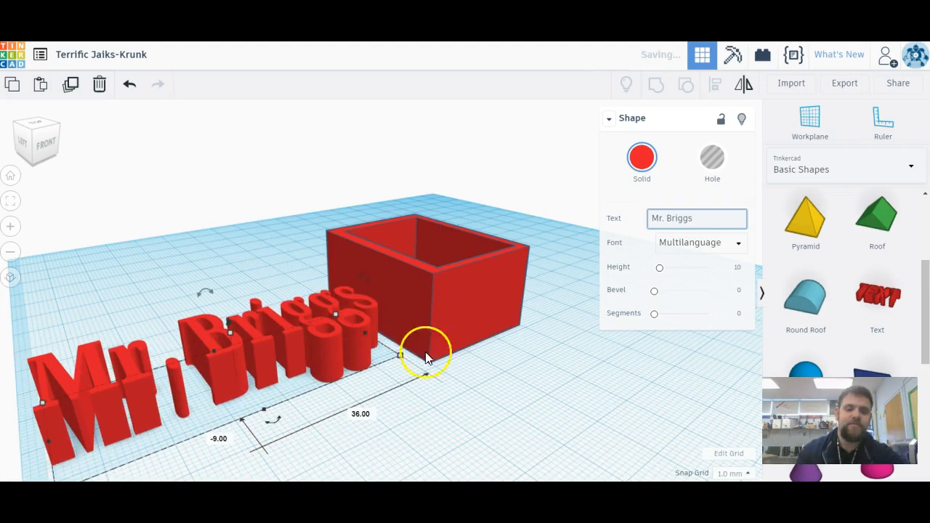
pyautogui.moveTo(401, 356); pyautogui.dragTo(251, 303)
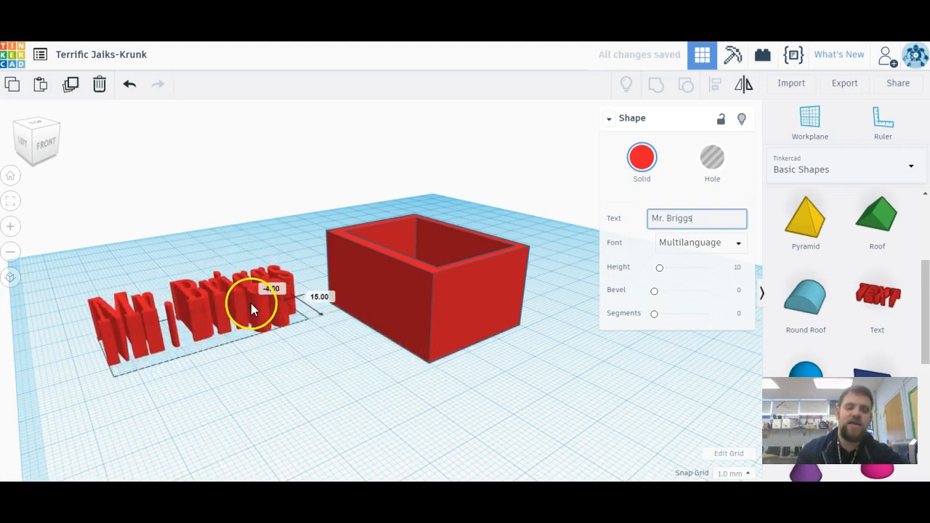
# - Check the hollow box's base dimensions and set the name text's length to 40 mm
pyautogui.click(407, 343)
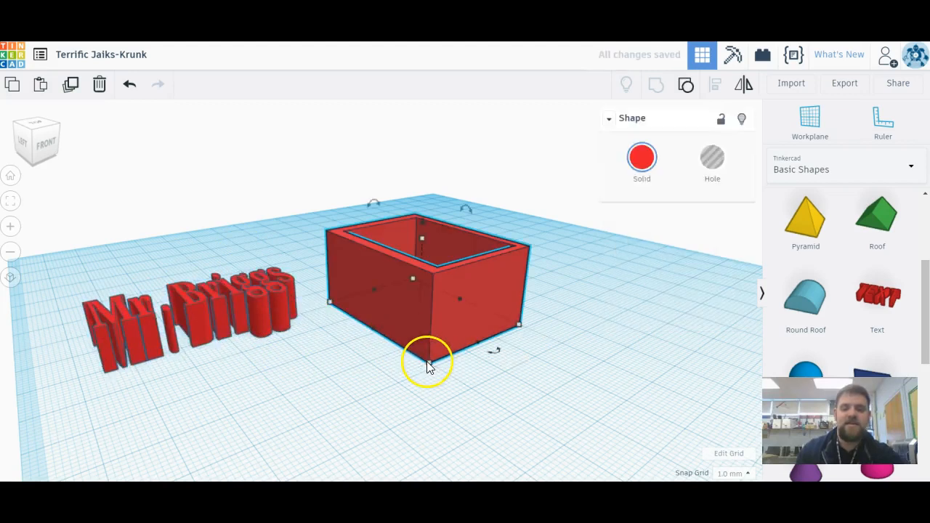
pyautogui.moveTo(429, 364)
pyautogui.click(266, 308)
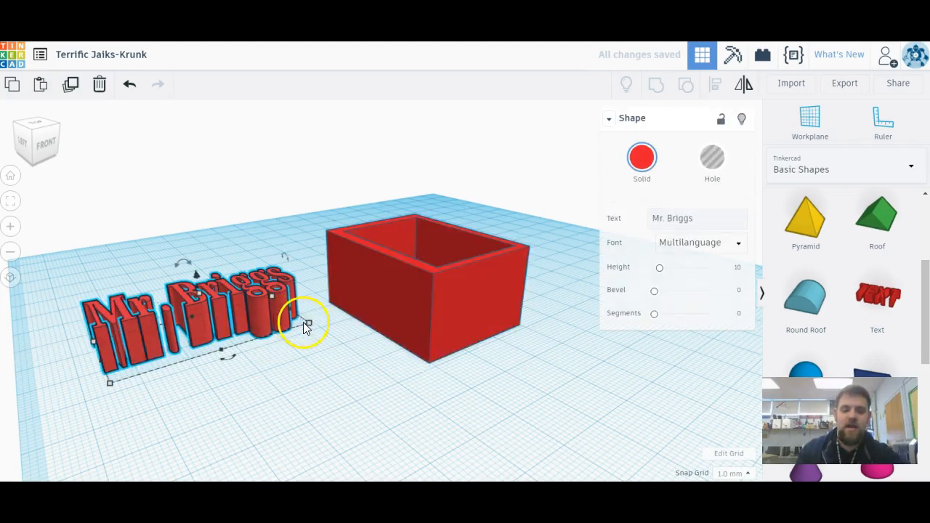
pyautogui.click(247, 369)
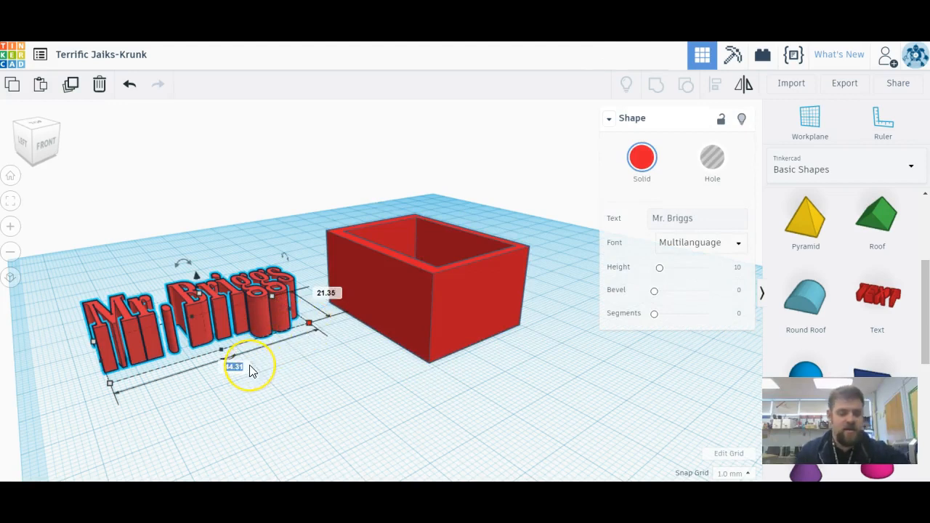
pyautogui.write('40')
pyautogui.press('Return')
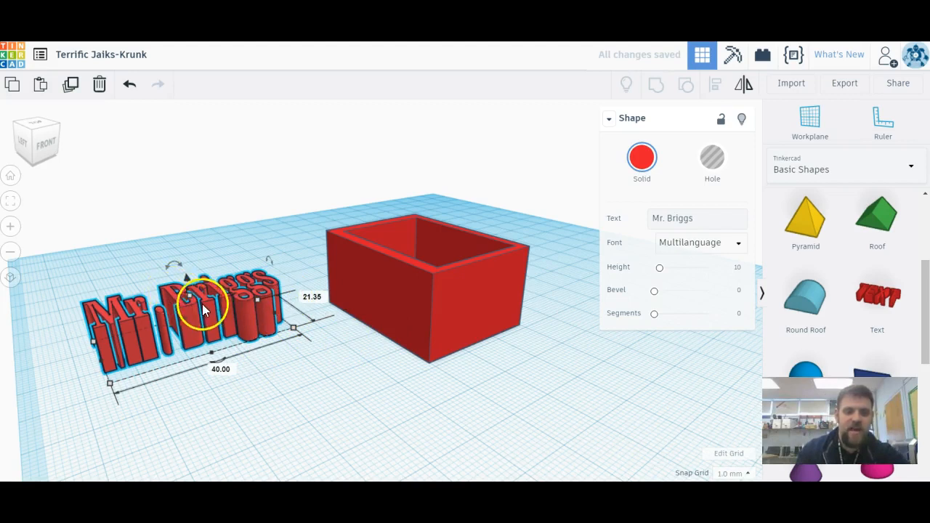
# - Reduce the name text's height to 3 mm and shift it about 7 mm across the workplane
pyautogui.moveTo(190, 295); pyautogui.dragTo(196, 328)
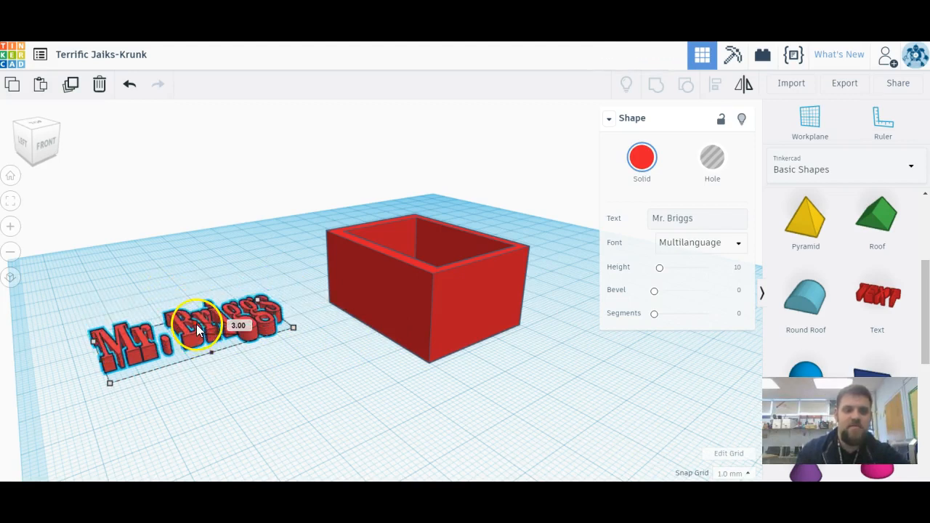
pyautogui.moveTo(293, 328)
pyautogui.mouseDown()
pyautogui.moveTo(328, 370)
pyautogui.moveTo(398, 349)
pyautogui.moveTo(460, 368)
pyautogui.moveTo(353, 370)
pyautogui.moveTo(334, 324)
pyautogui.moveTo(286, 343)
pyautogui.mouseUp()
pyautogui.scroll(3, 285, 357)
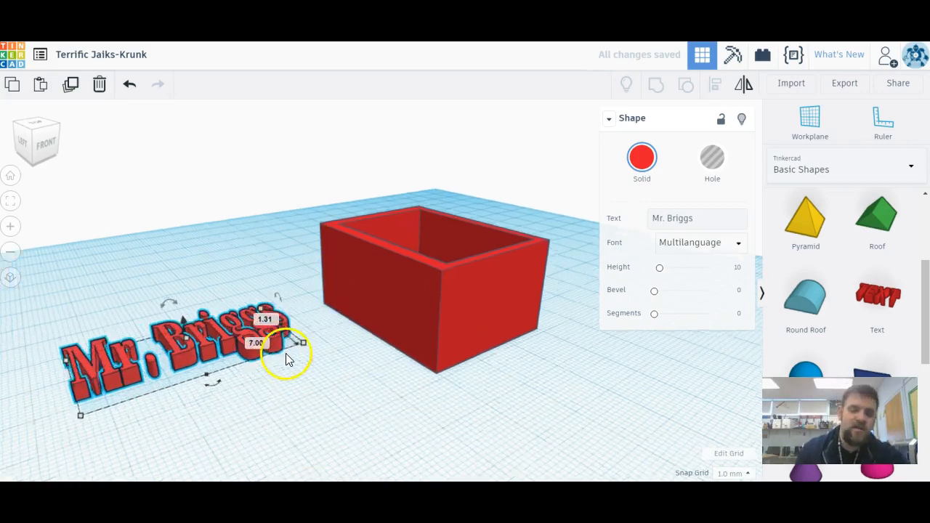
# - Rotate the name text 90° flat on the workplane to run along the box's long wall and move it closer to that wall
pyautogui.moveTo(174, 392); pyautogui.dragTo(377, 397, button='right')
pyautogui.moveTo(428, 397); pyautogui.dragTo(239, 436)
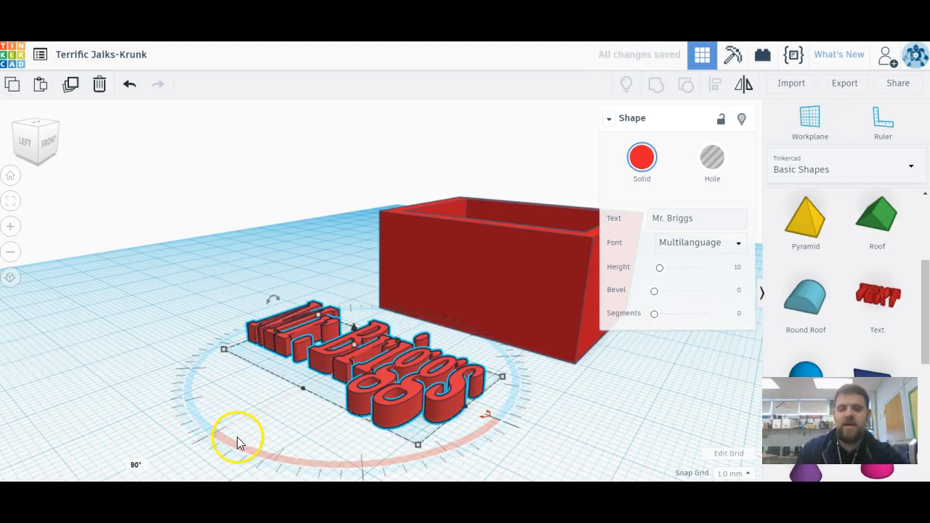
pyautogui.moveTo(442, 388); pyautogui.dragTo(484, 405)
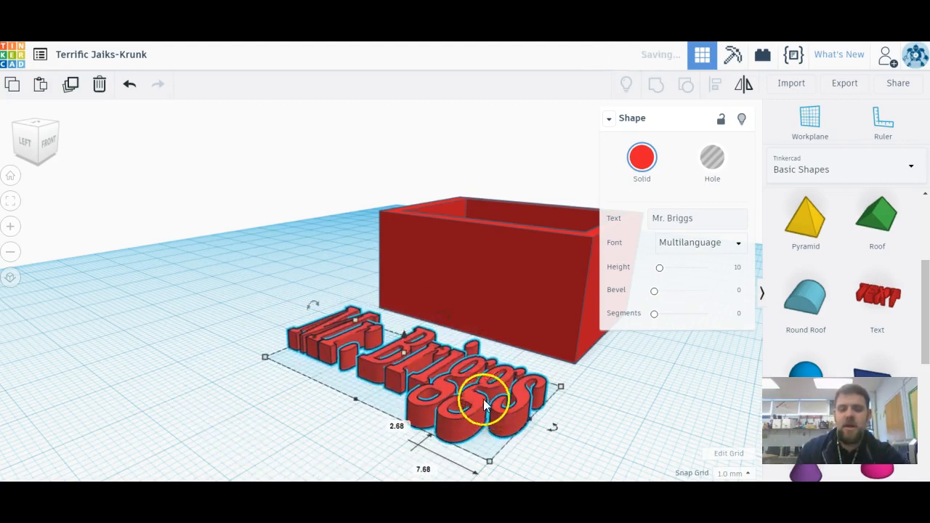
pyautogui.moveTo(316, 301)
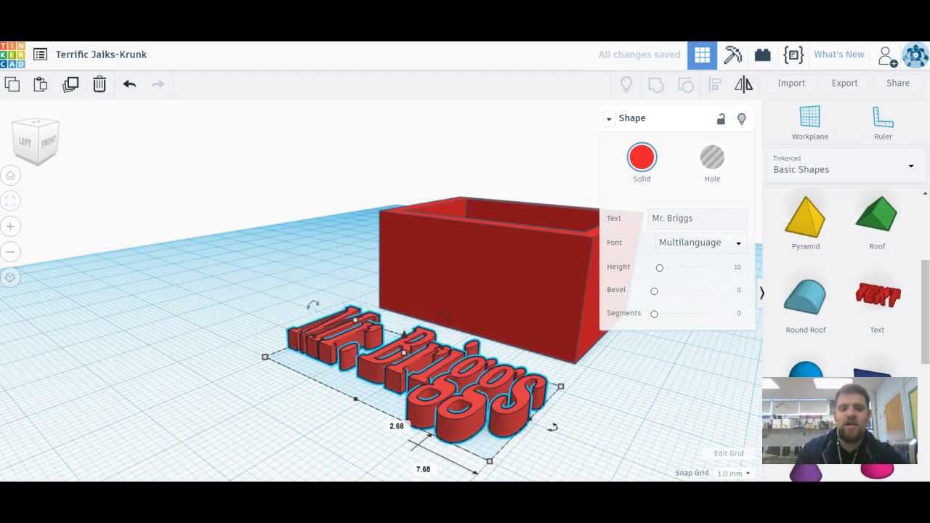
pyautogui.click(40, 147)
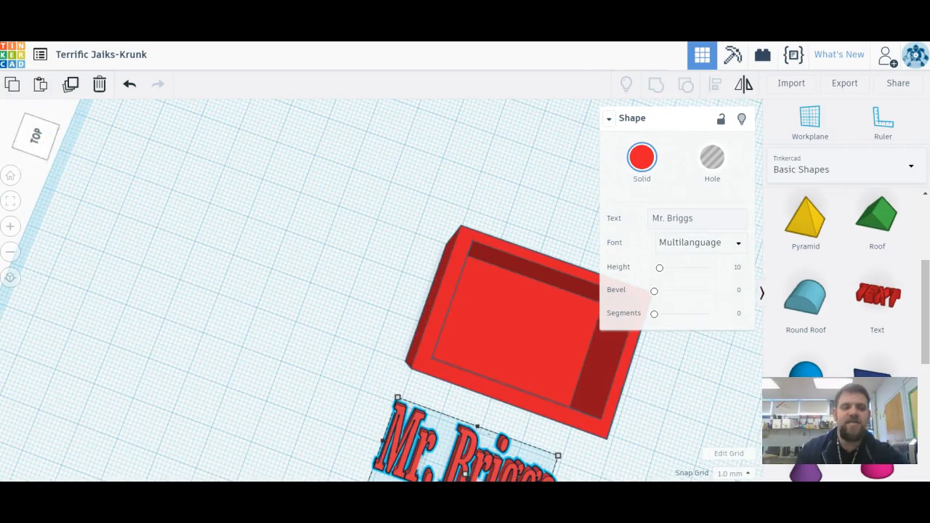
pyautogui.moveTo(249, 266); pyautogui.dragTo(245, 326, button='right')
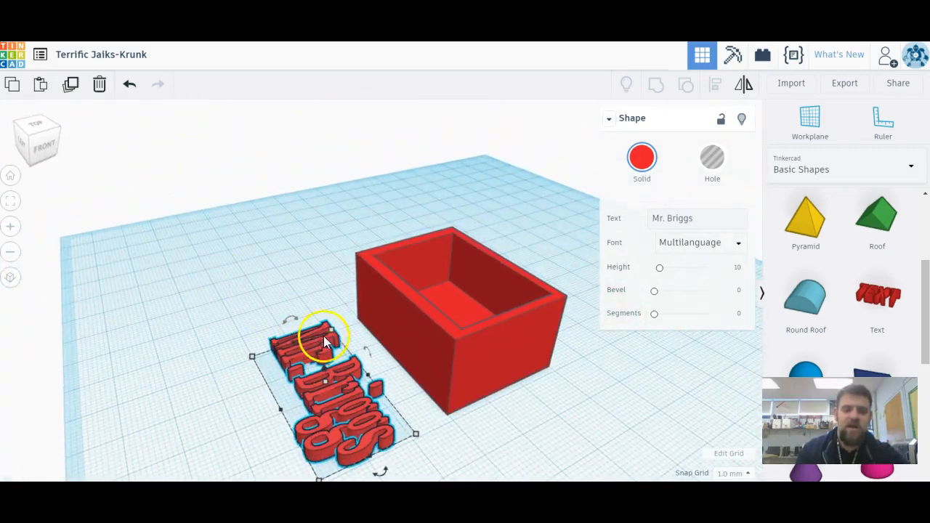
# - Stand the name text upright and move it up against the box's long side wall
pyautogui.moveTo(460, 391); pyautogui.dragTo(428, 327, button='right')
pyautogui.moveTo(270, 244); pyautogui.dragTo(239, 266)
pyautogui.moveTo(322, 314); pyautogui.dragTo(397, 283)
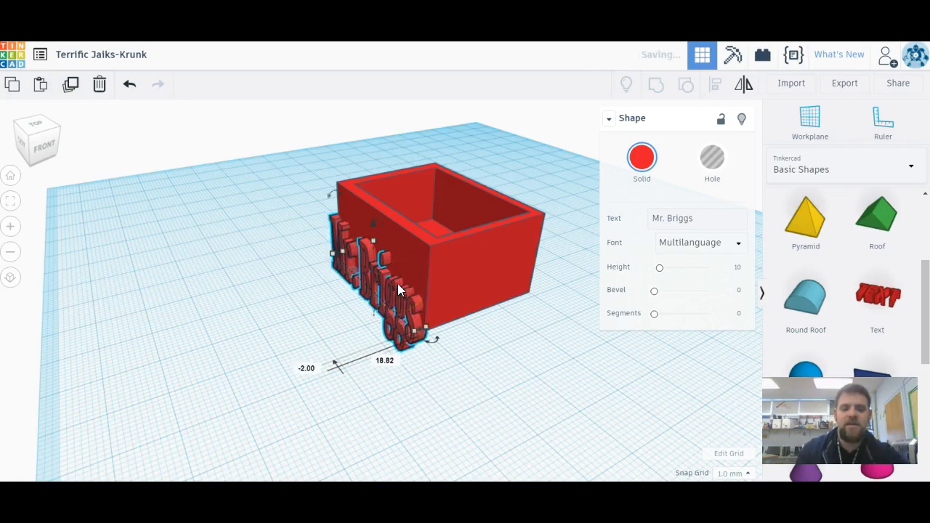
# - Check the name text from below the workplane and raise it 9.18 mm so that its lowest letters rest on the workplane
pyautogui.moveTo(91, 206); pyautogui.dragTo(286, 243, button='right')
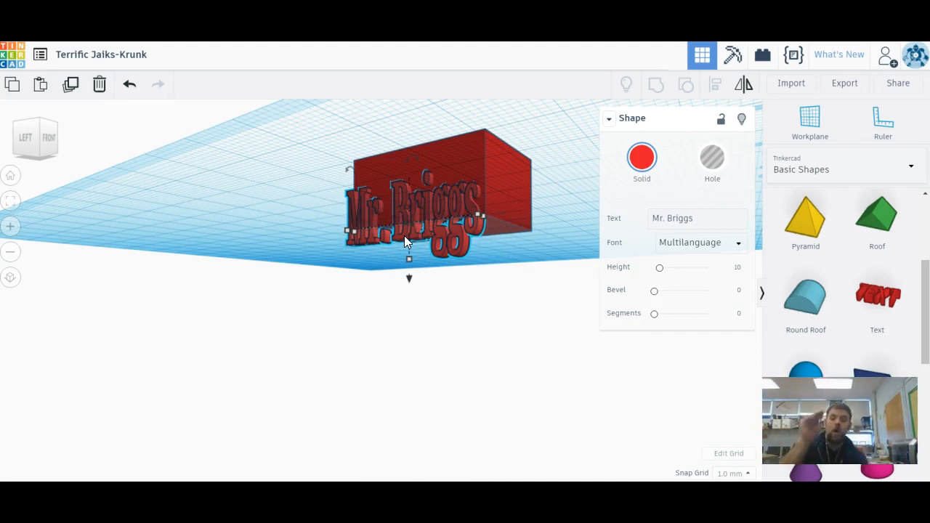
pyautogui.click(452, 247)
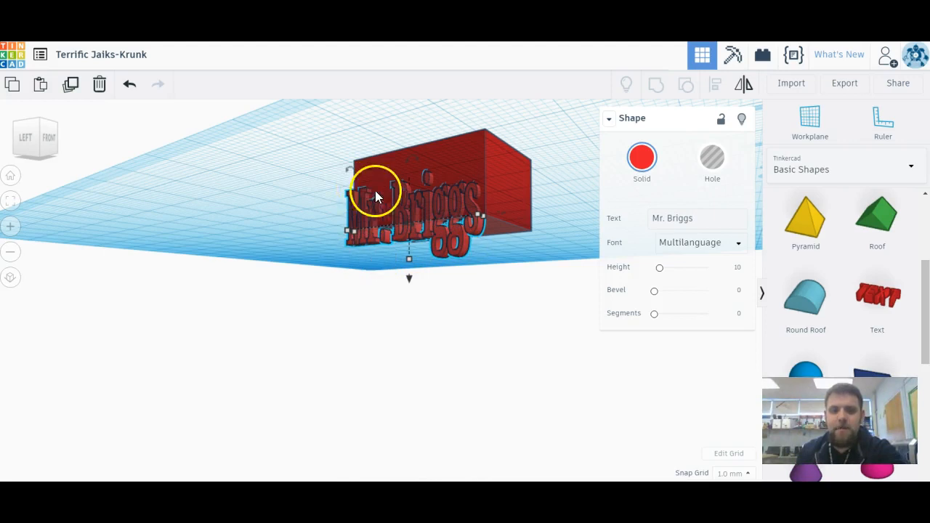
pyautogui.moveTo(29, 144)
pyautogui.mouseDown()
pyautogui.moveTo(21, 158)
pyautogui.moveTo(29, 158)
pyautogui.moveTo(25, 145)
pyautogui.mouseUp()
pyautogui.click(419, 258)
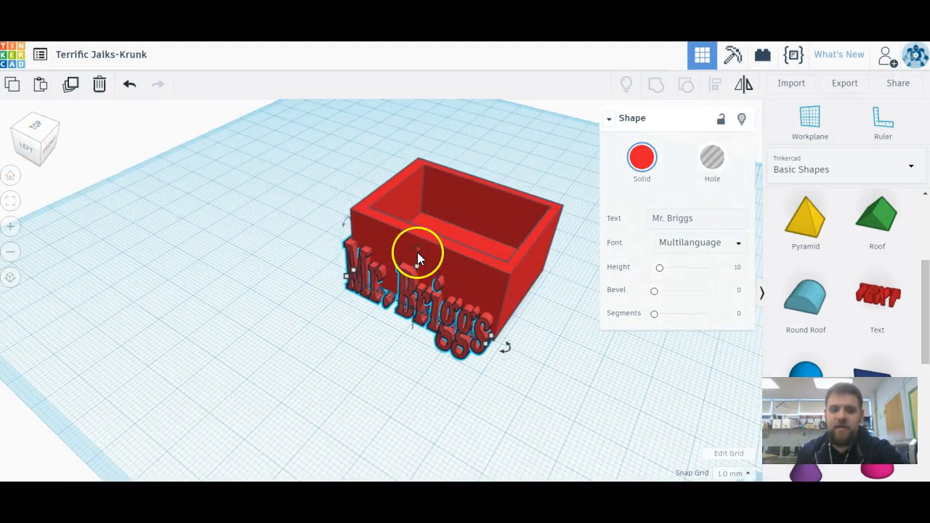
pyautogui.moveTo(417, 252); pyautogui.dragTo(414, 216)
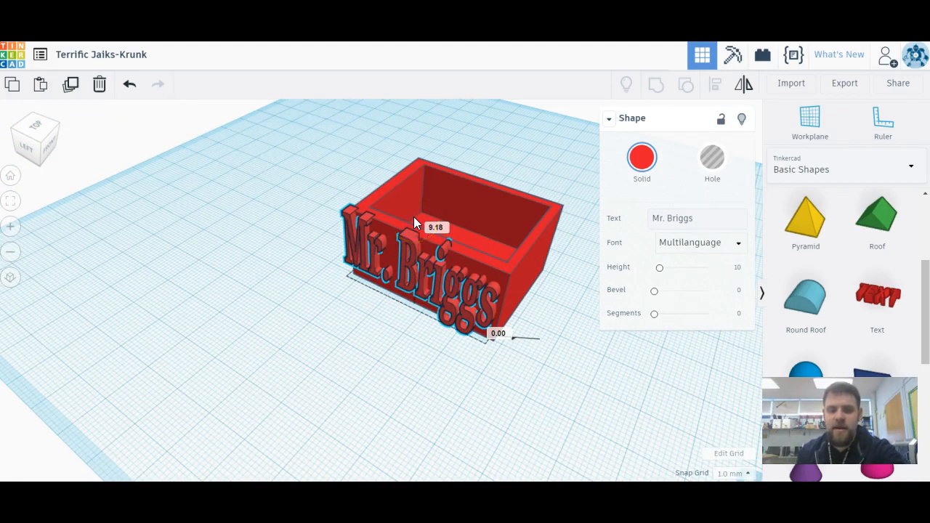
pyautogui.moveTo(413, 217); pyautogui.dragTo(413, 217)
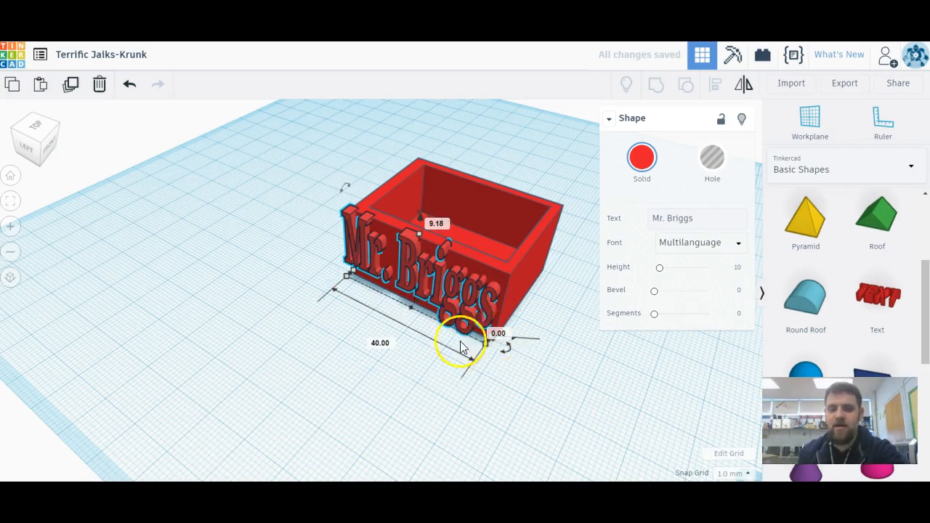
# - Pull the name text 3 mm away from the box's long wall to leave a gap, shifting it 1 mm along the wall
pyautogui.click(256, 304)
pyautogui.moveTo(256, 313); pyautogui.dragTo(370, 366, button='right')
pyautogui.click(374, 318)
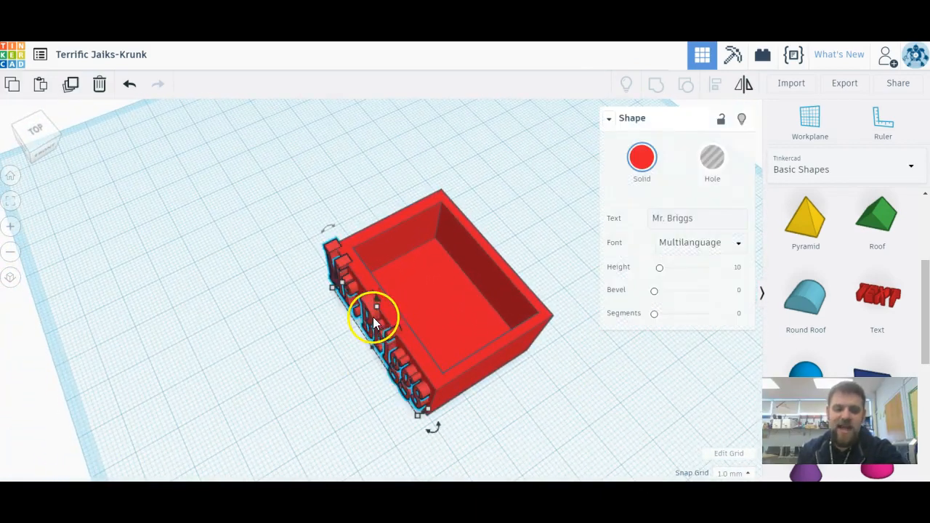
pyautogui.moveTo(363, 311); pyautogui.dragTo(354, 326)
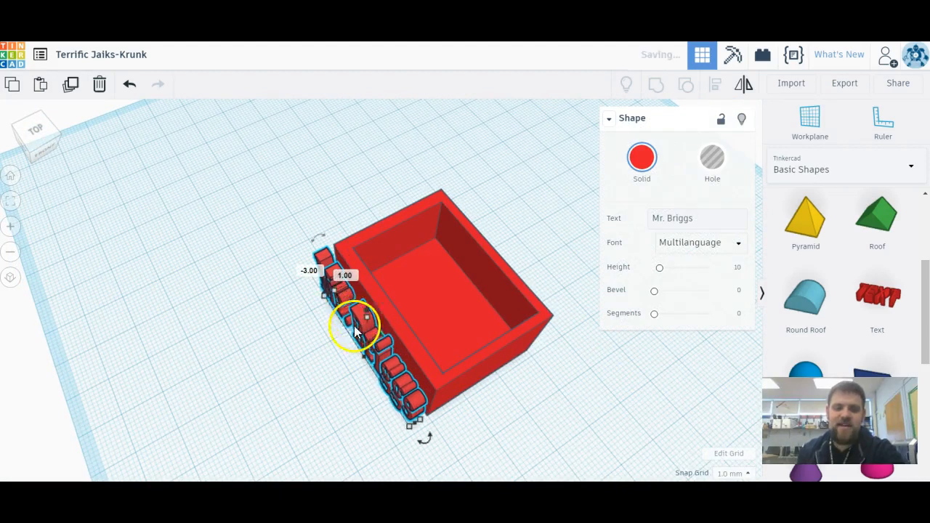
# - Inspect the gap beside the box and push the name text back against the long wall so the two shapes touch
pyautogui.click(245, 332)
pyautogui.moveTo(315, 396); pyautogui.dragTo(267, 342, button='right')
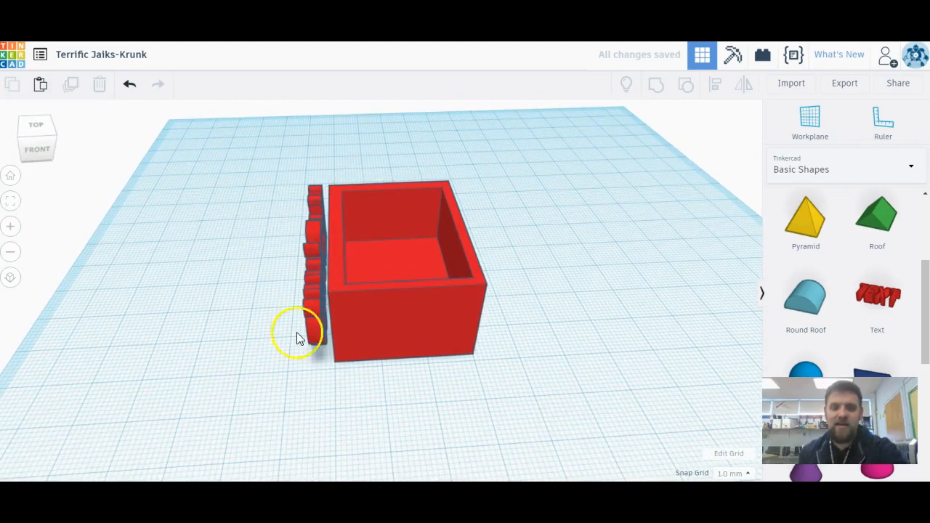
pyautogui.moveTo(268, 258); pyautogui.dragTo(222, 263, button='right')
pyautogui.moveTo(321, 266)
pyautogui.mouseDown()
pyautogui.moveTo(285, 255)
pyautogui.moveTo(230, 263)
pyautogui.moveTo(256, 266)
pyautogui.moveTo(236, 274)
pyautogui.moveTo(324, 276)
pyautogui.moveTo(333, 263)
pyautogui.mouseUp()
# - Select the box and the name text together and group them into one shape
pyautogui.click(226, 307)
pyautogui.moveTo(226, 307); pyautogui.dragTo(413, 355, button='right')
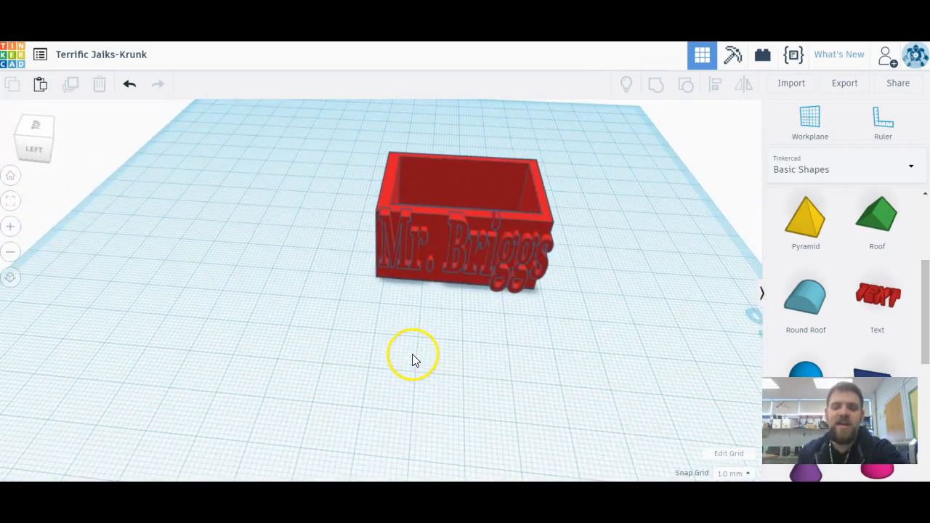
pyautogui.moveTo(300, 129); pyautogui.dragTo(643, 357)
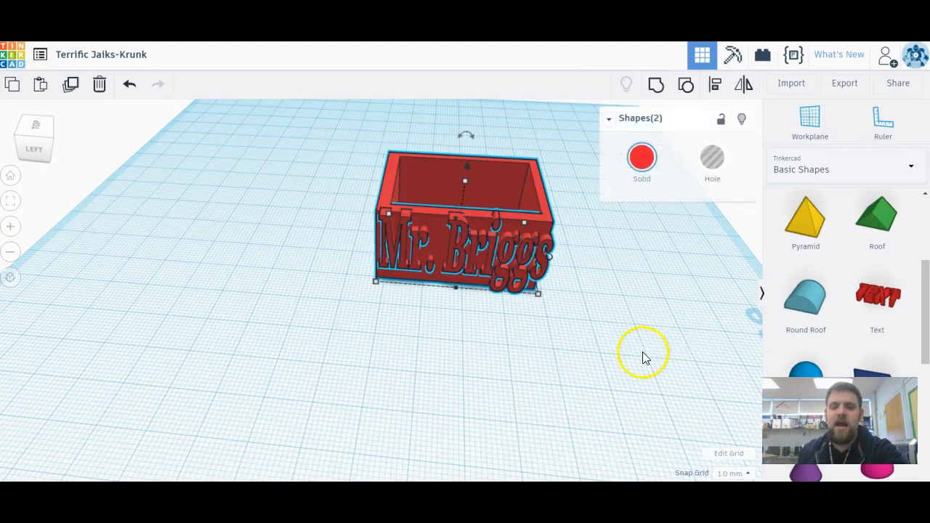
pyautogui.click(656, 83)
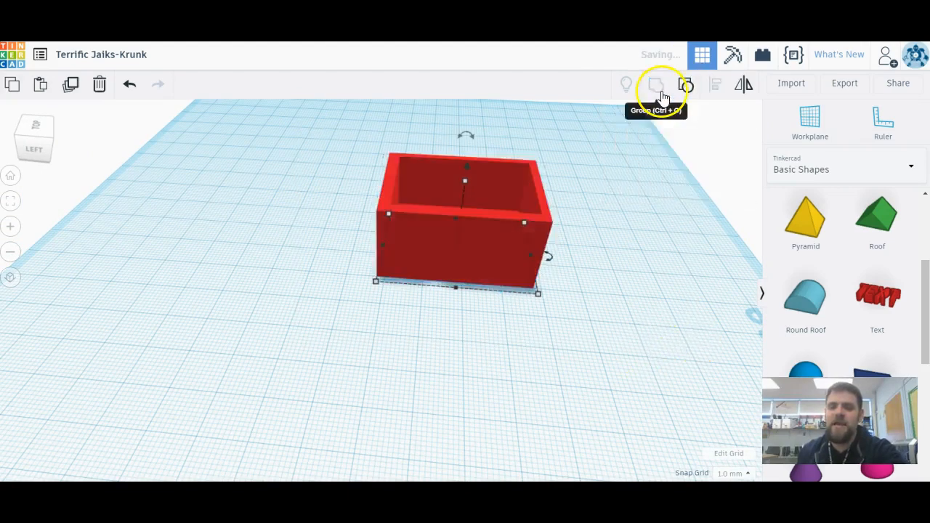
# - Recolour the grouped name box with the light green preset and view it from the front corner
pyautogui.click(641, 157)
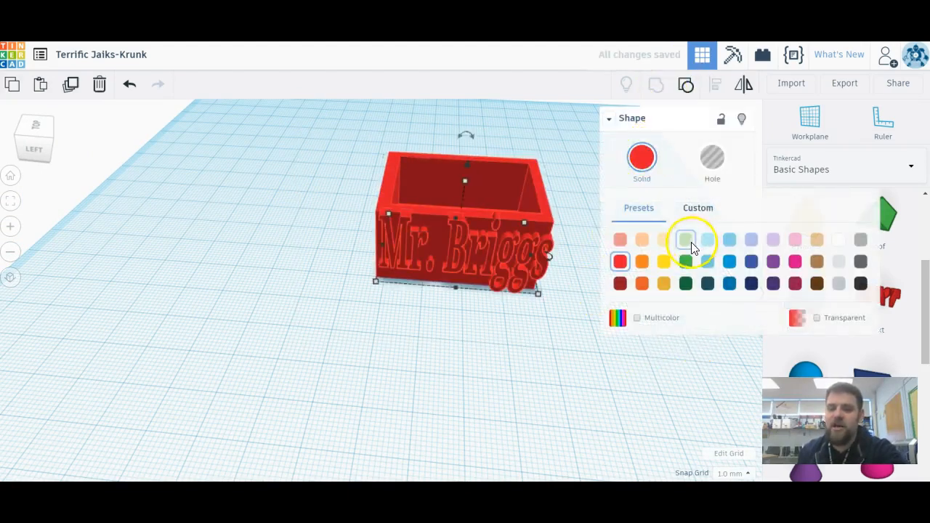
pyautogui.click(690, 239)
pyautogui.click(630, 313)
pyautogui.moveTo(611, 388); pyautogui.dragTo(477, 370, button='right')
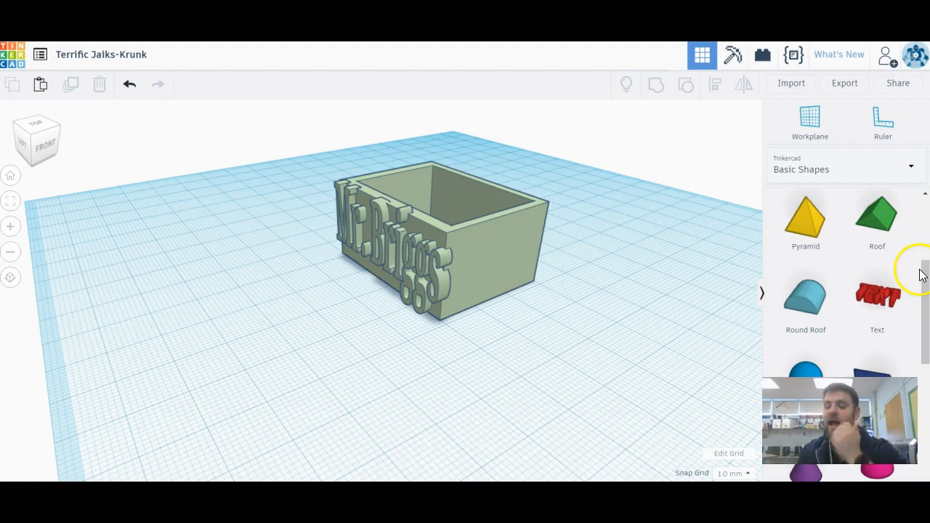
# - Select the grouped name box and check its overall base dimensions at the front corner
pyautogui.moveTo(927, 287); pyautogui.dragTo(927, 304)
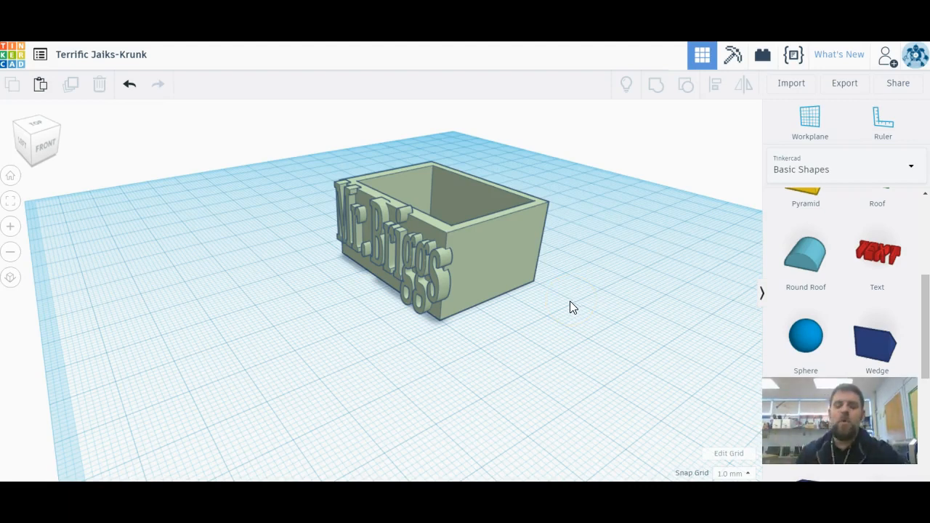
pyautogui.click(451, 296)
pyautogui.moveTo(436, 326)
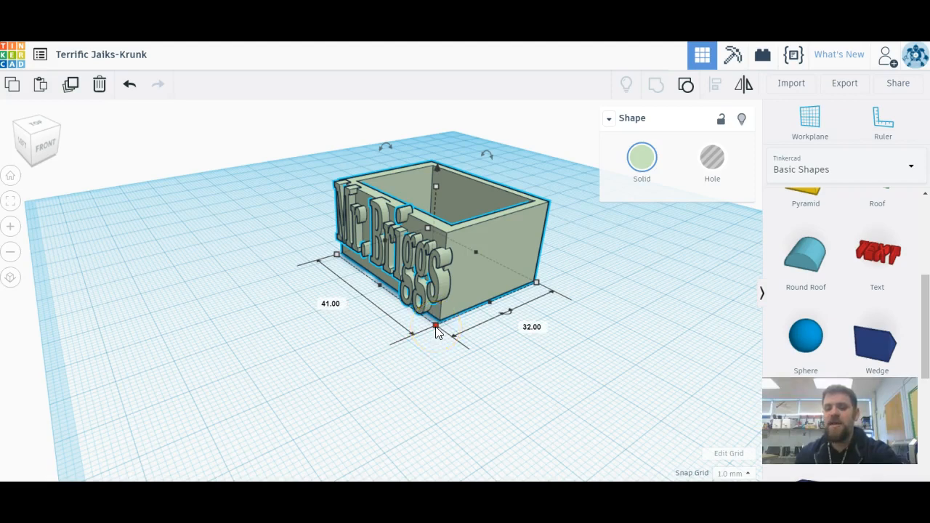
pyautogui.click(432, 327)
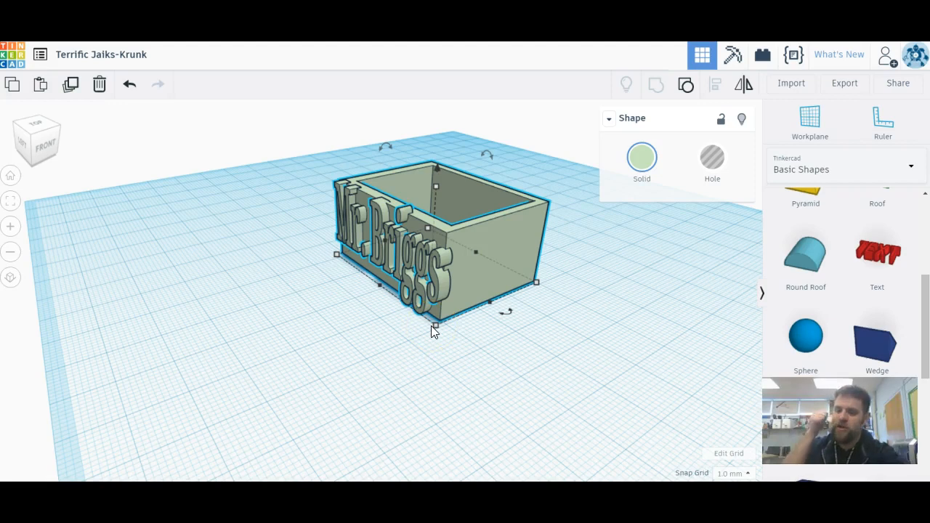